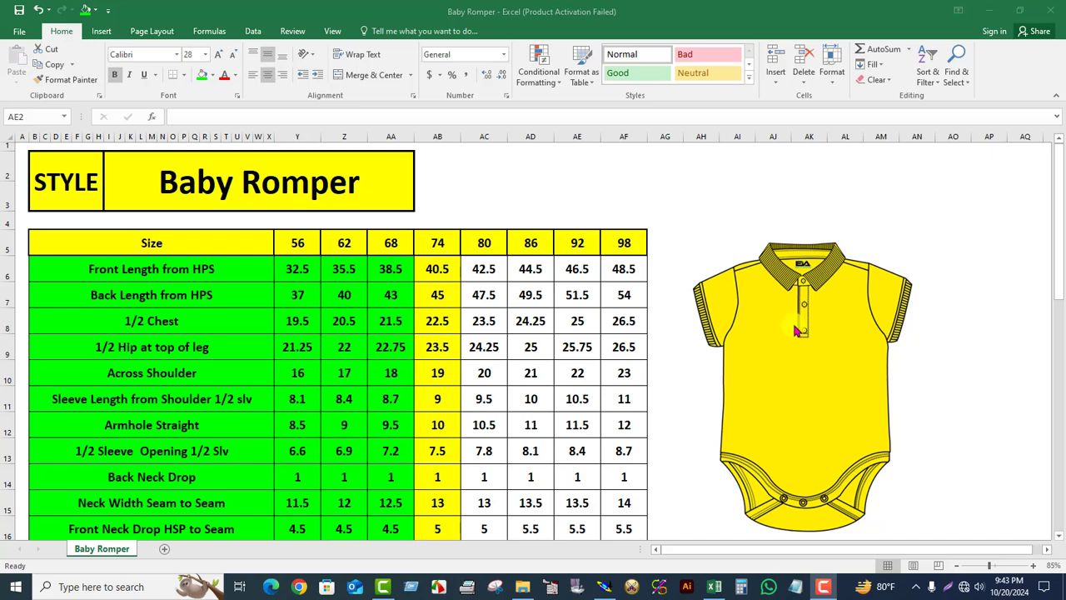
- Fill the Placket Length (opening) and Placket Width rows, labels through size 68, with green in the size spec sheet
{"action": "scroll", "coordinate": [311, 374], "scroll_direction": "down", "scroll_amount": 3}
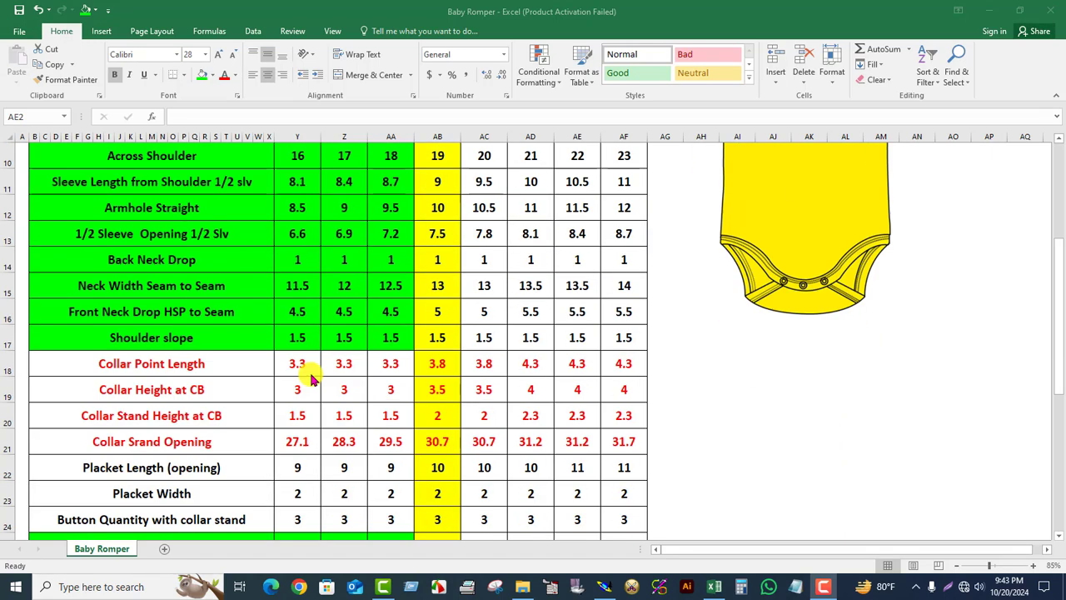
{"action": "scroll", "coordinate": [401, 395], "scroll_direction": "down", "scroll_amount": 1}
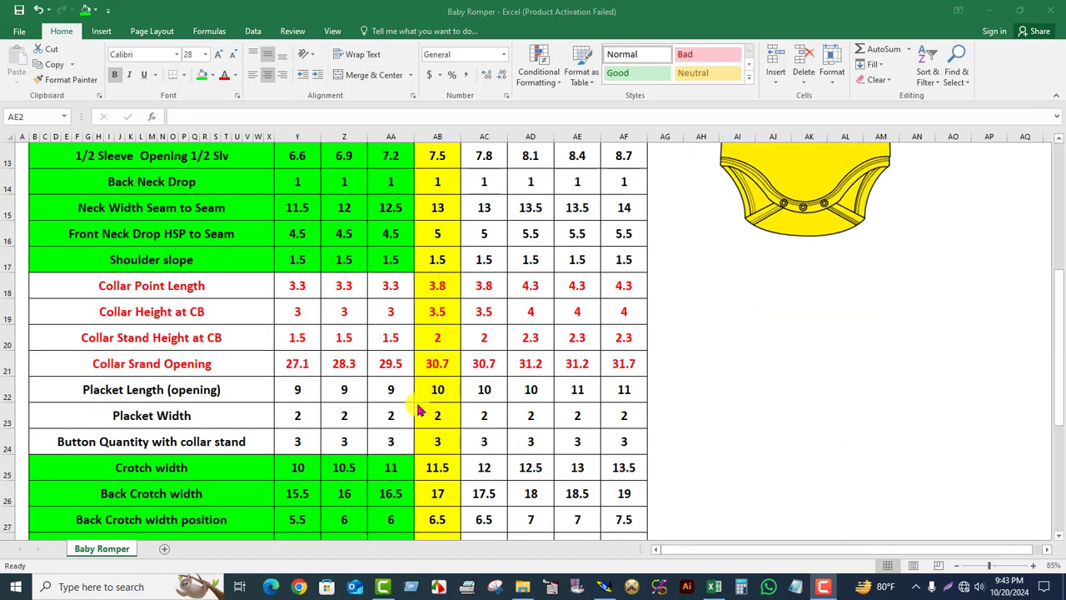
{"action": "left_click", "coordinate": [108, 393]}
{"action": "left_click_drag", "start_coordinate": [94, 399], "coordinate": [410, 387]}
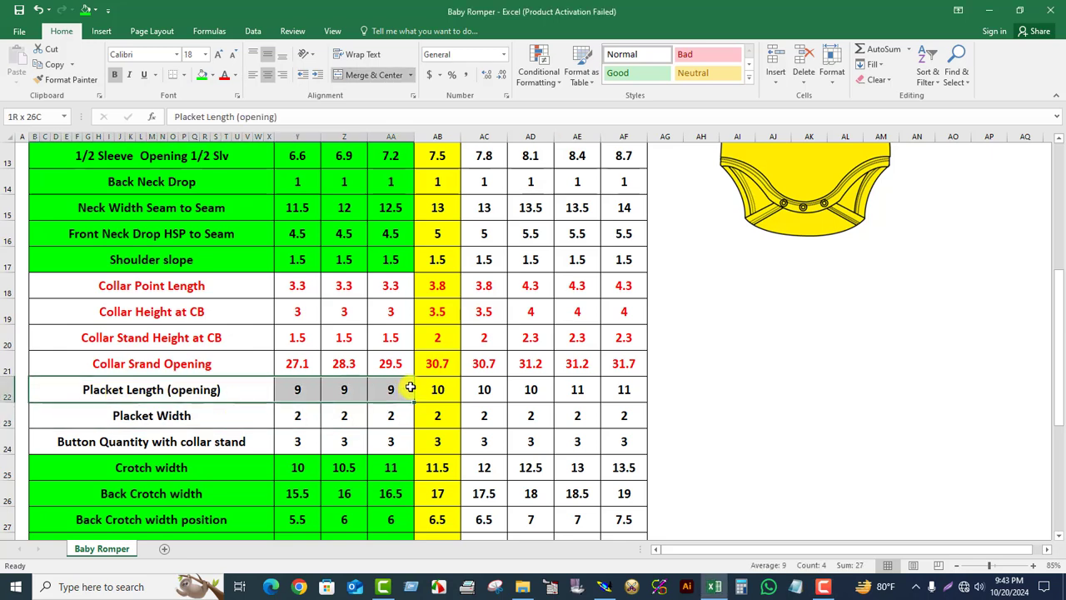
{"action": "left_click", "coordinate": [204, 76]}
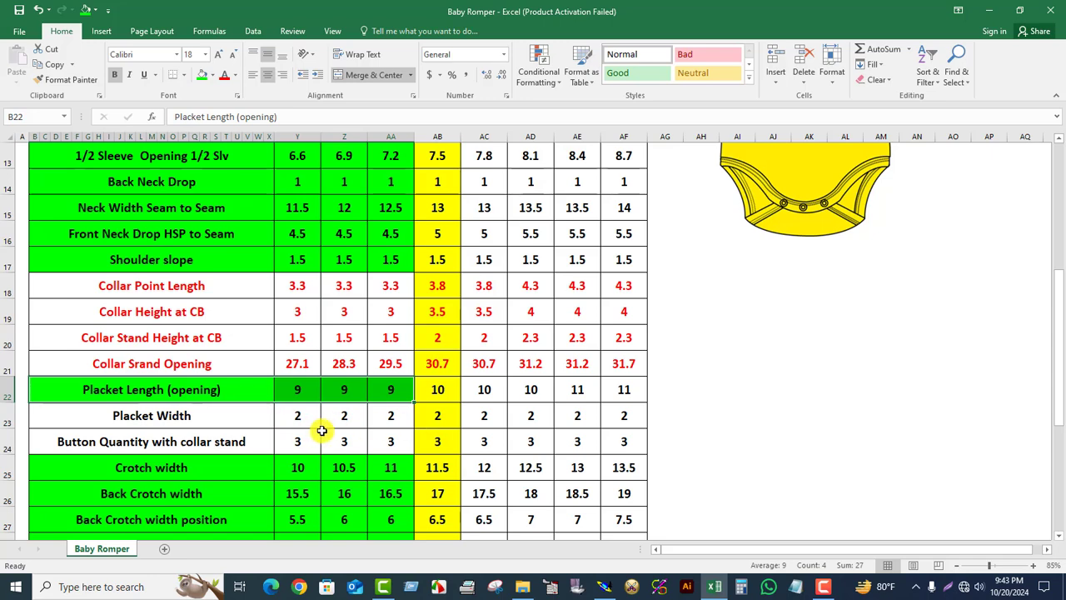
{"action": "left_click_drag", "start_coordinate": [100, 419], "coordinate": [386, 420]}
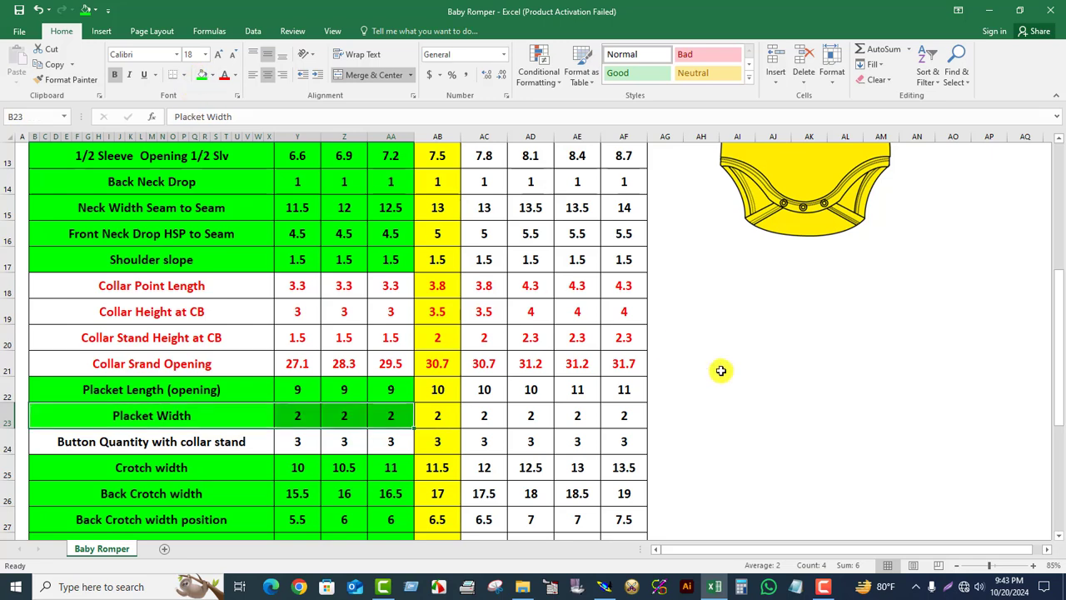
- Switch to Modaris and create a developed point 10 cm along the bottom line from the end of the leg curve
{"action": "left_click", "coordinate": [603, 586]}
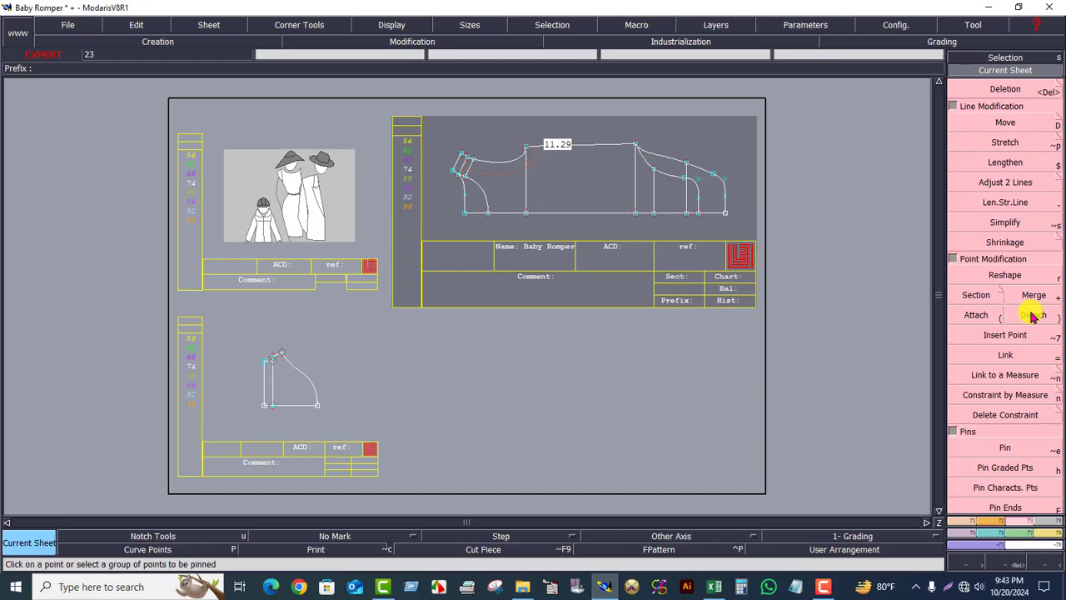
{"action": "left_click", "coordinate": [1023, 67]}
{"action": "left_click", "coordinate": [514, 138]}
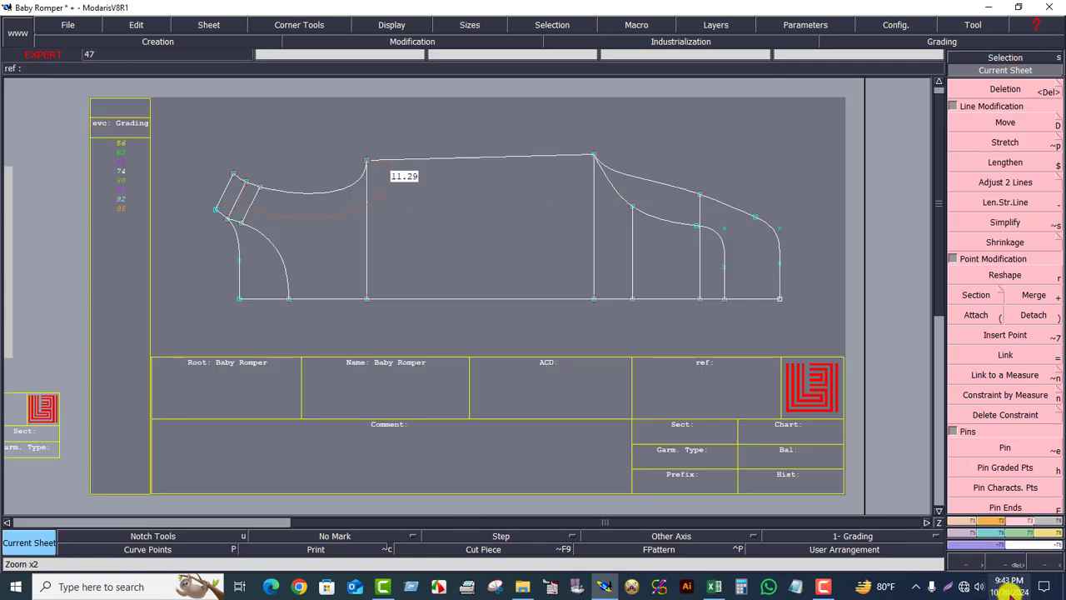
{"action": "left_click", "coordinate": [992, 560]}
{"action": "left_click_drag", "start_coordinate": [159, 146], "coordinate": [557, 371]}
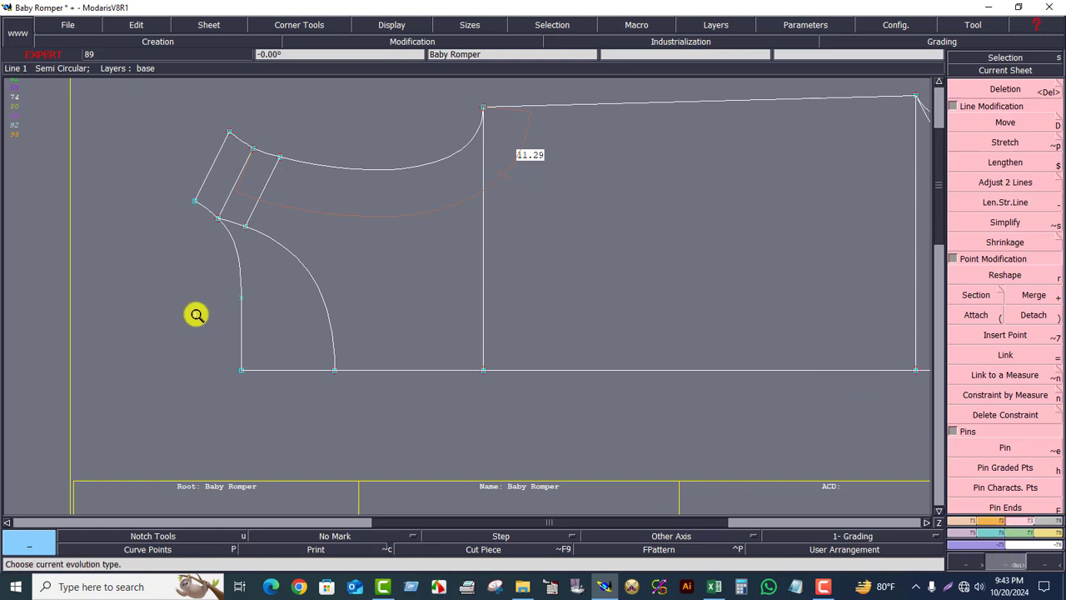
{"action": "left_click", "coordinate": [971, 523]}
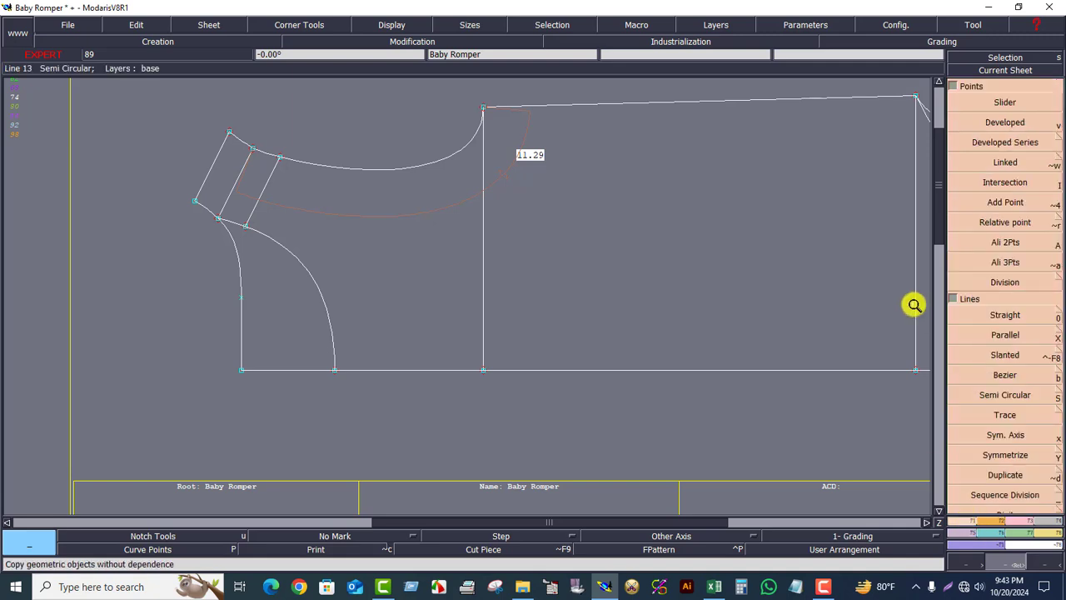
{"action": "left_click", "coordinate": [1002, 123]}
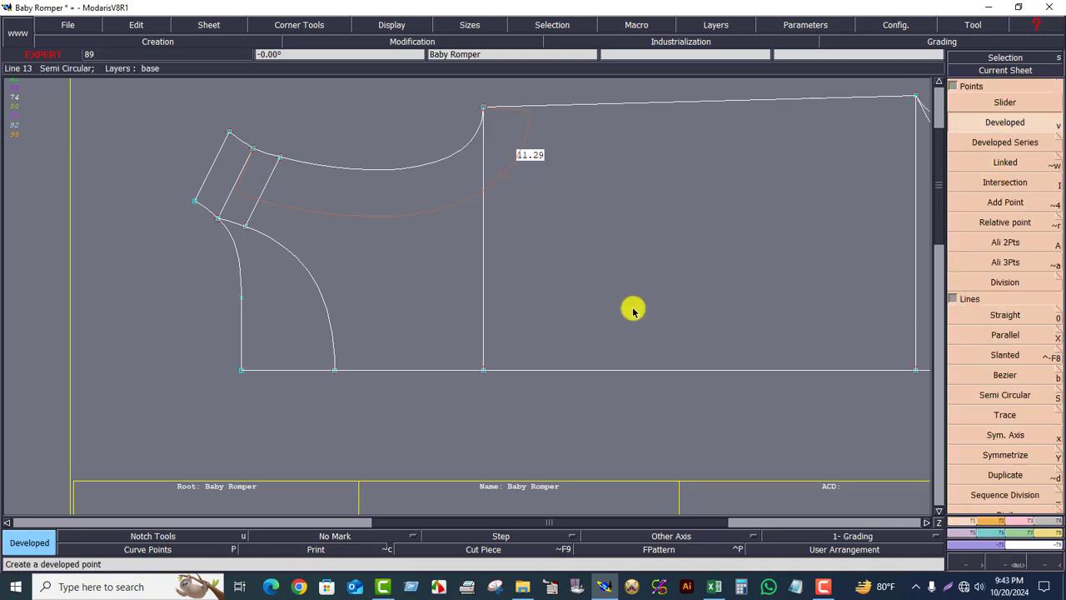
{"action": "left_click", "coordinate": [333, 370]}
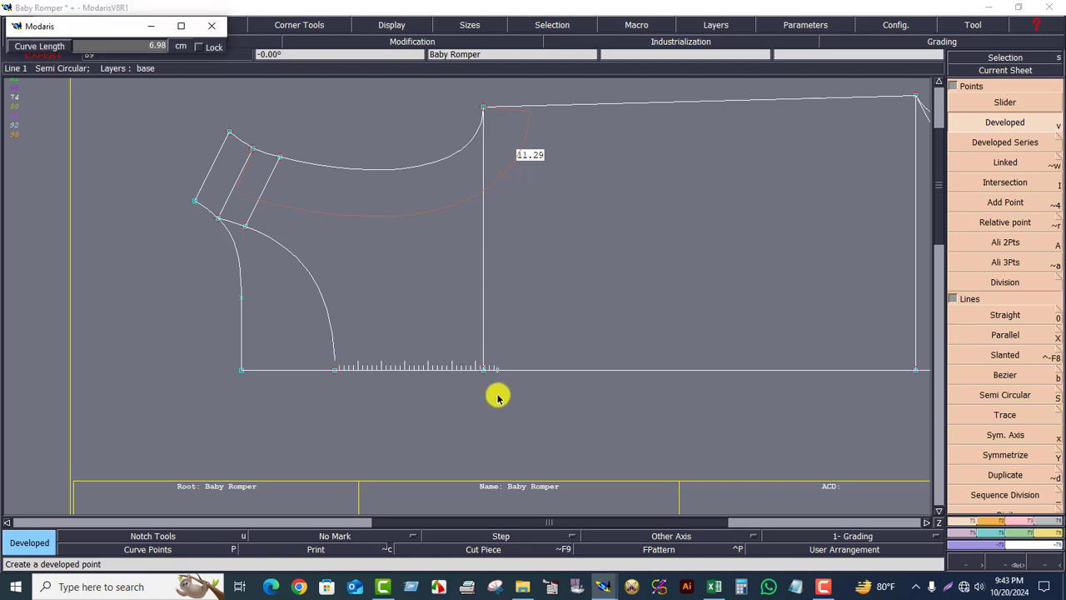
{"action": "type", "text": "10"}
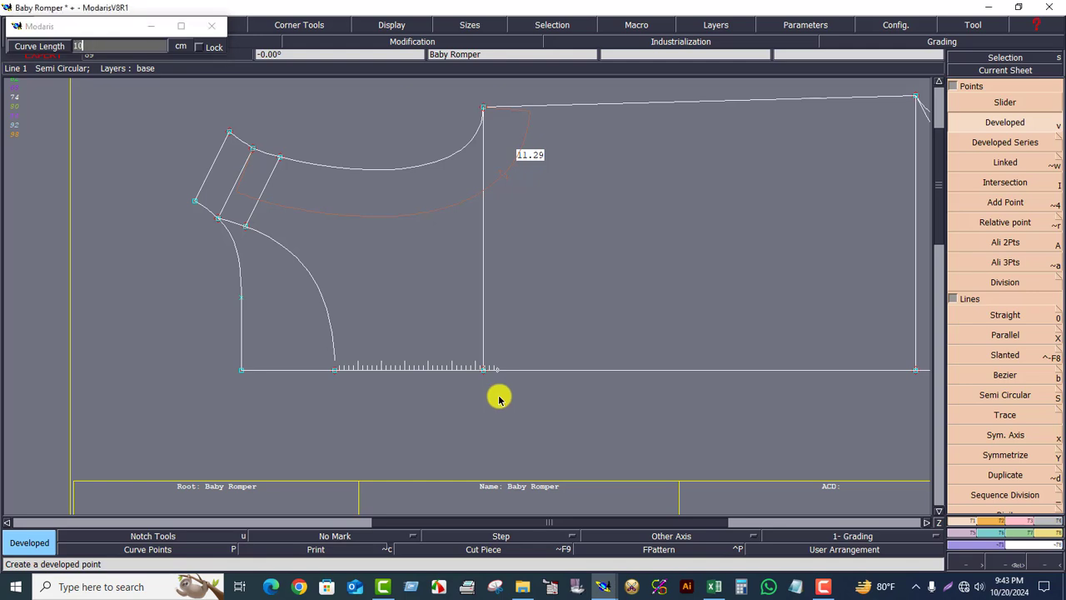
{"action": "key", "text": "Return"}
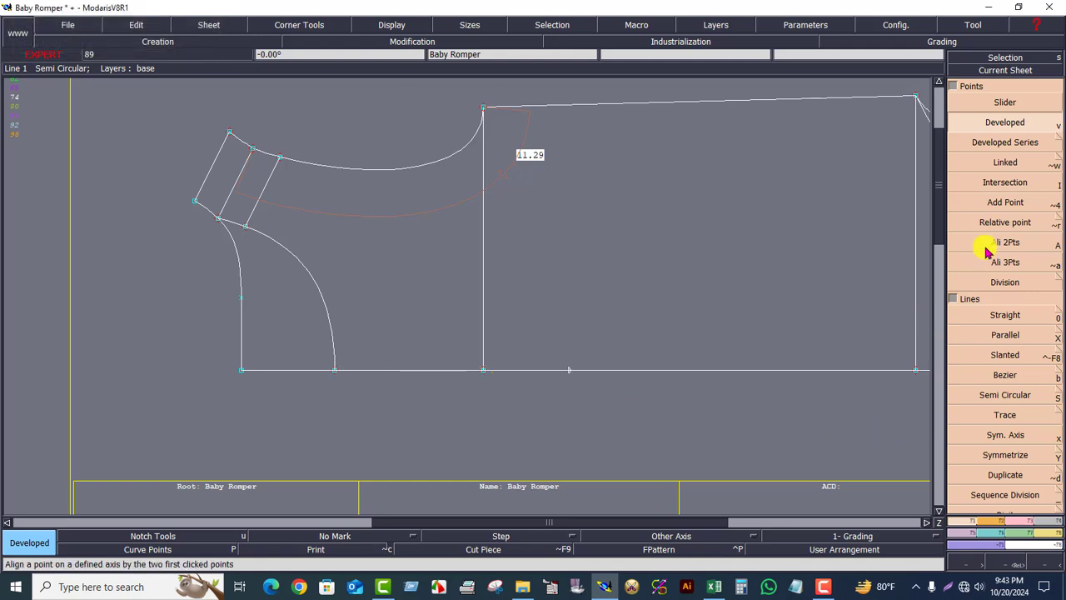
- Insert the new developed point into the bottom line and section the line there
{"action": "left_click", "coordinate": [1027, 526]}
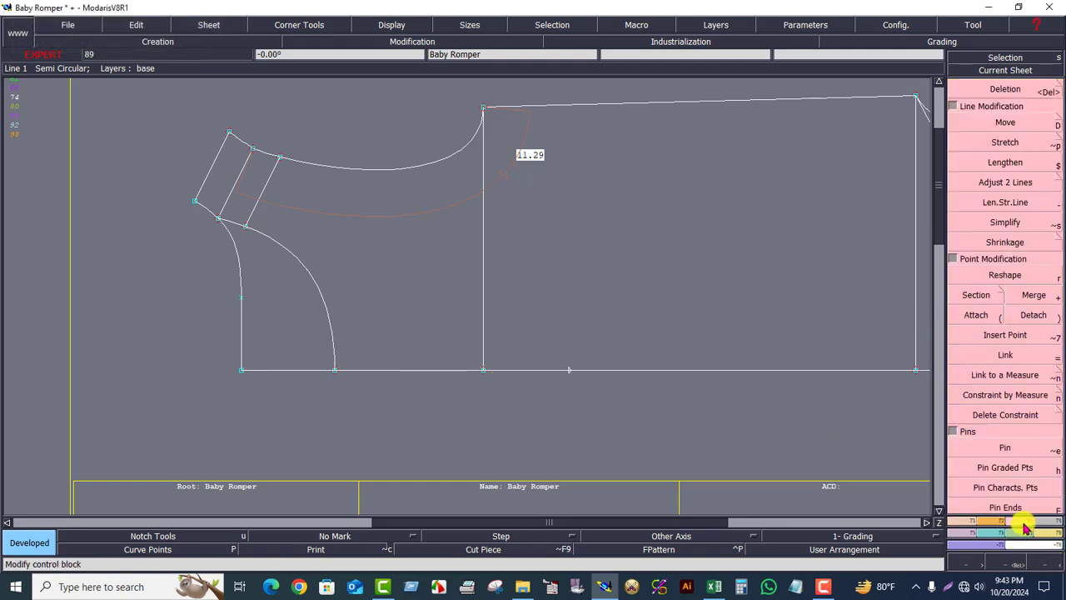
{"action": "left_click", "coordinate": [1008, 336]}
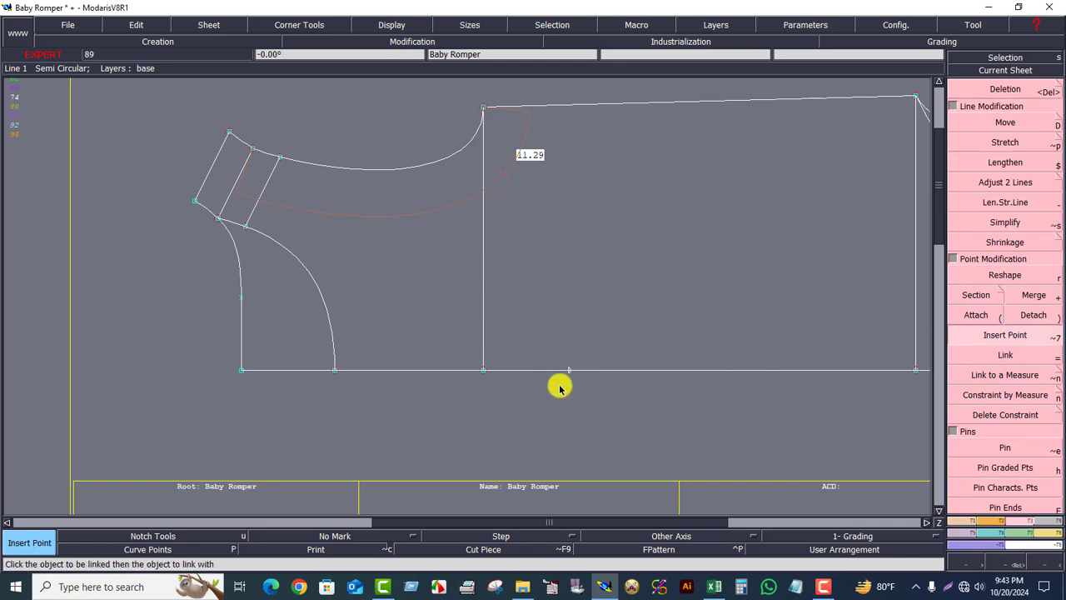
{"action": "left_click", "coordinate": [977, 295]}
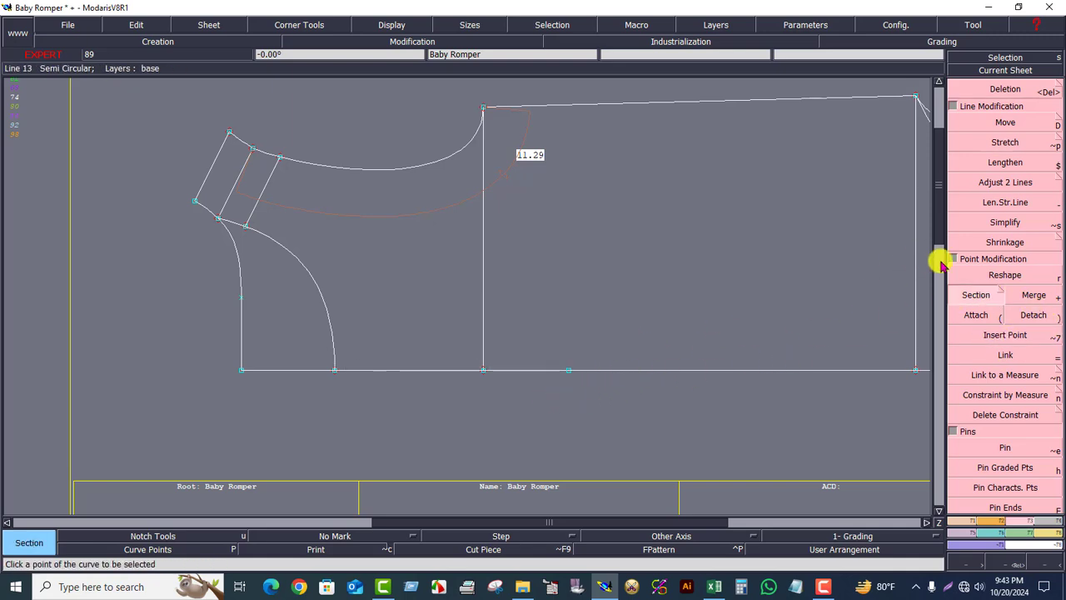
- Create parallel lines 1 cm above and 1 cm below the bottom line, ending at the new point
{"action": "left_click", "coordinate": [962, 519]}
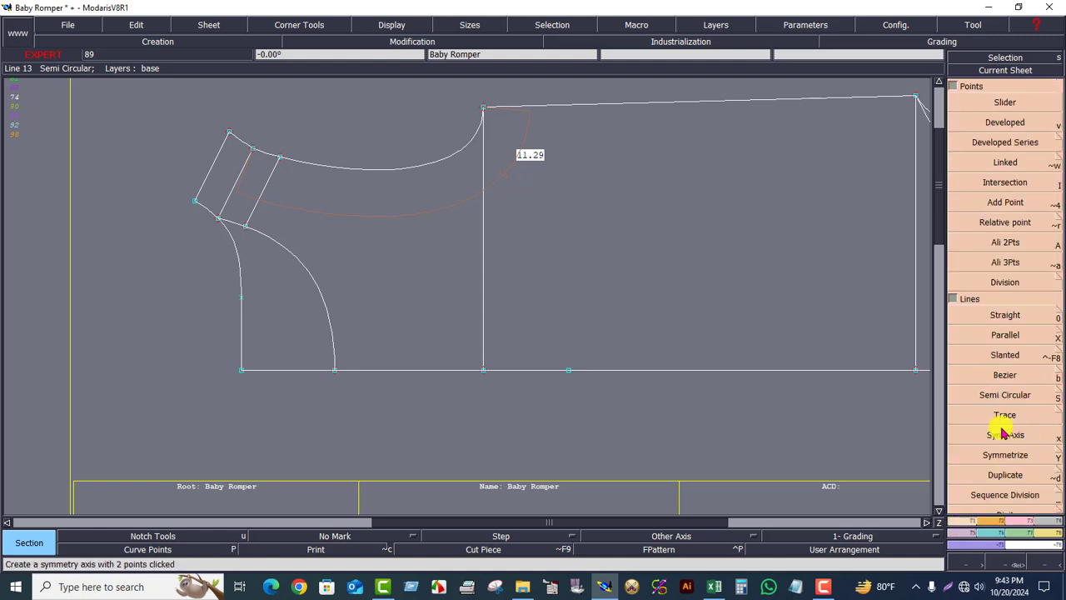
{"action": "left_click", "coordinate": [1004, 335]}
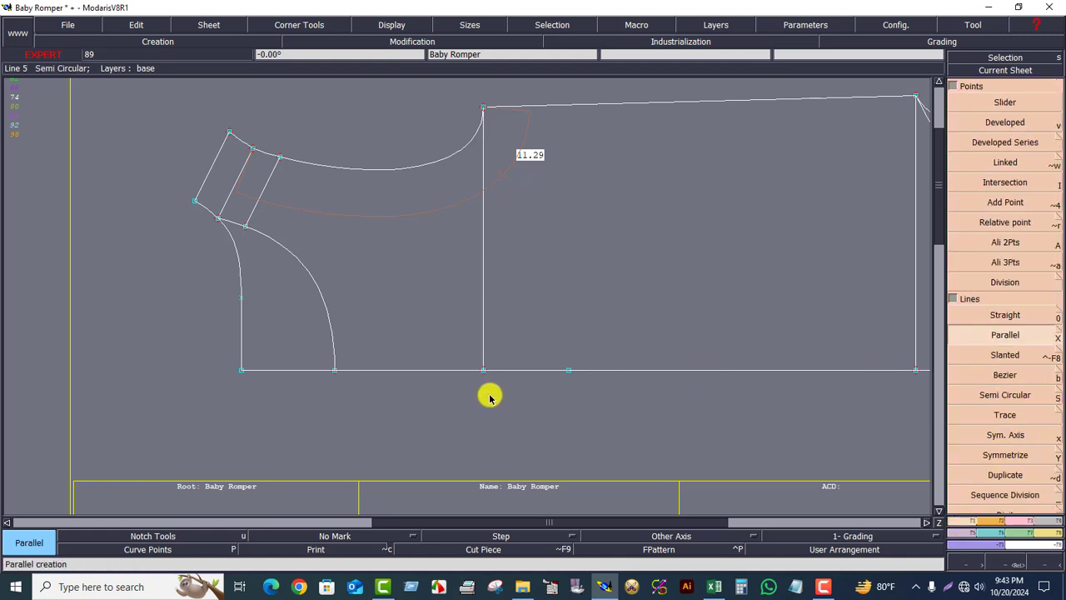
{"action": "left_click", "coordinate": [424, 371]}
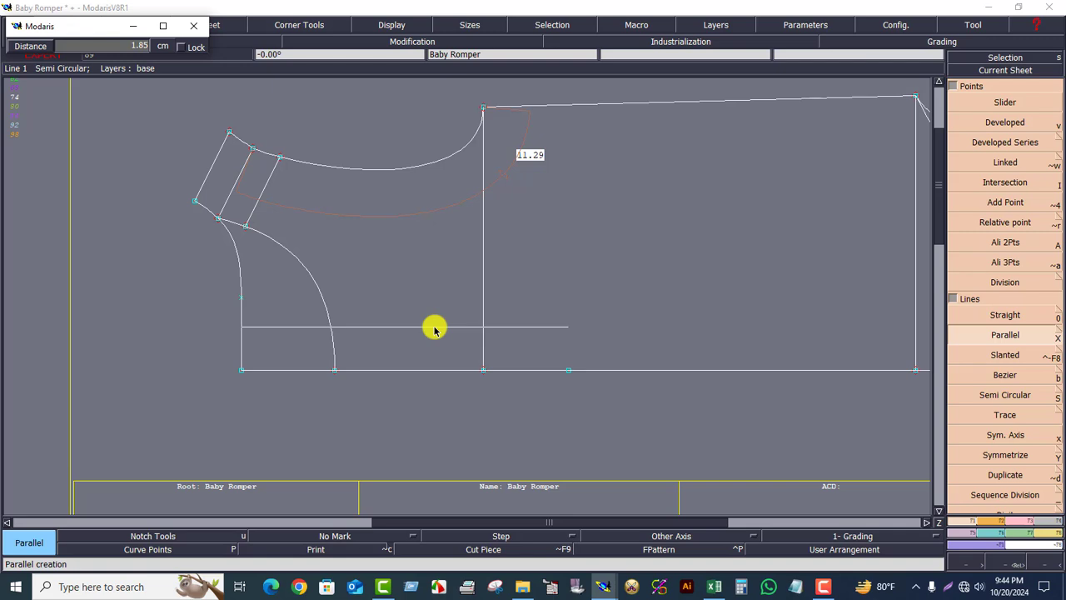
{"action": "type", "text": "1"}
{"action": "key", "text": "Return"}
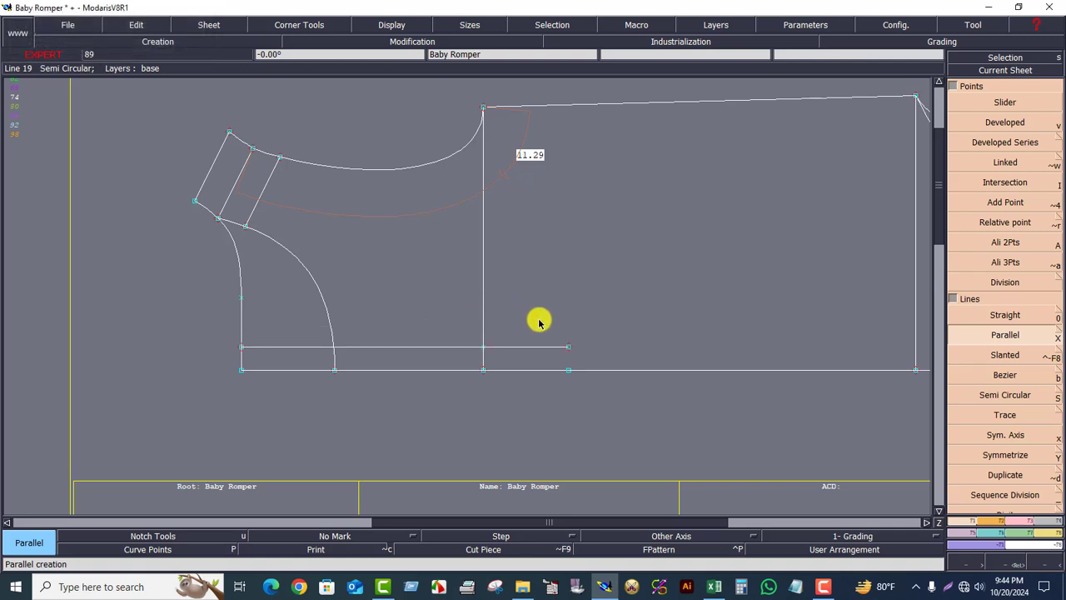
{"action": "left_click", "coordinate": [455, 371]}
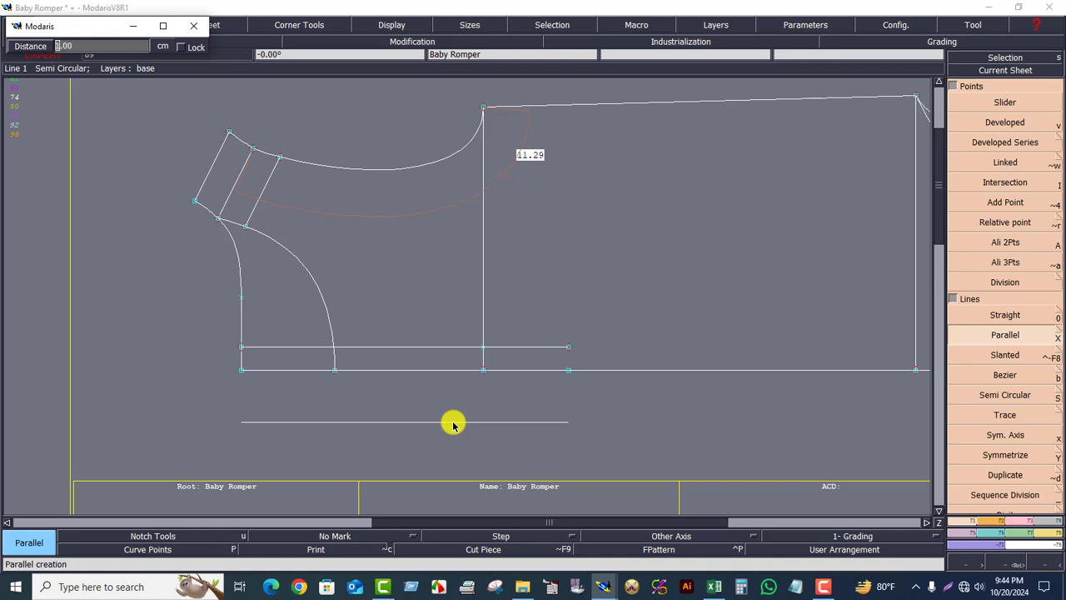
{"action": "key", "text": "Return"}
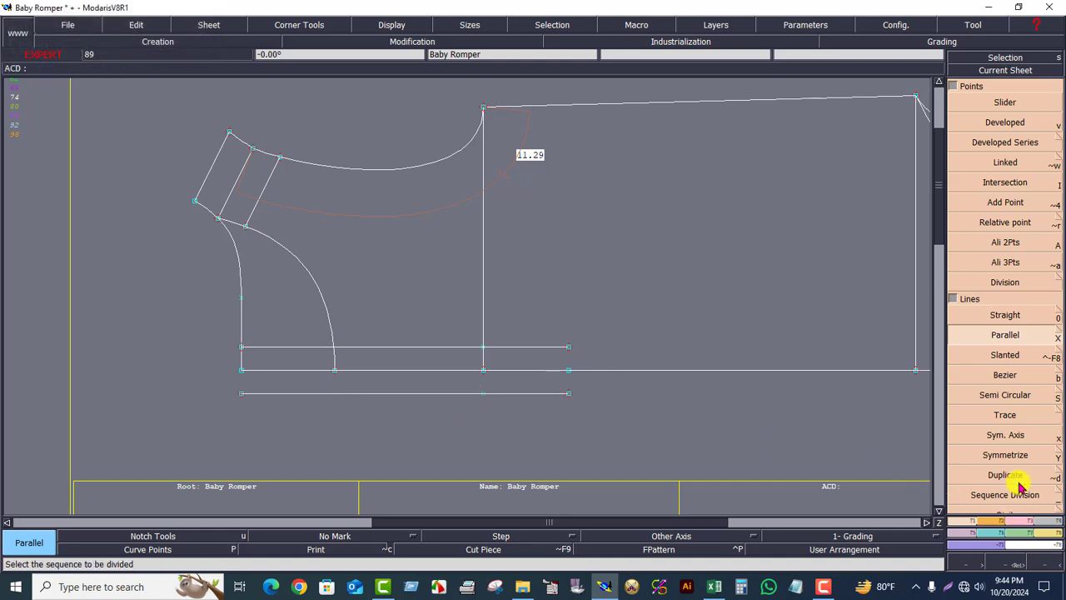
- Draw a vertical line joining the right ends of the two parallel lines
{"action": "left_click", "coordinate": [1005, 374]}
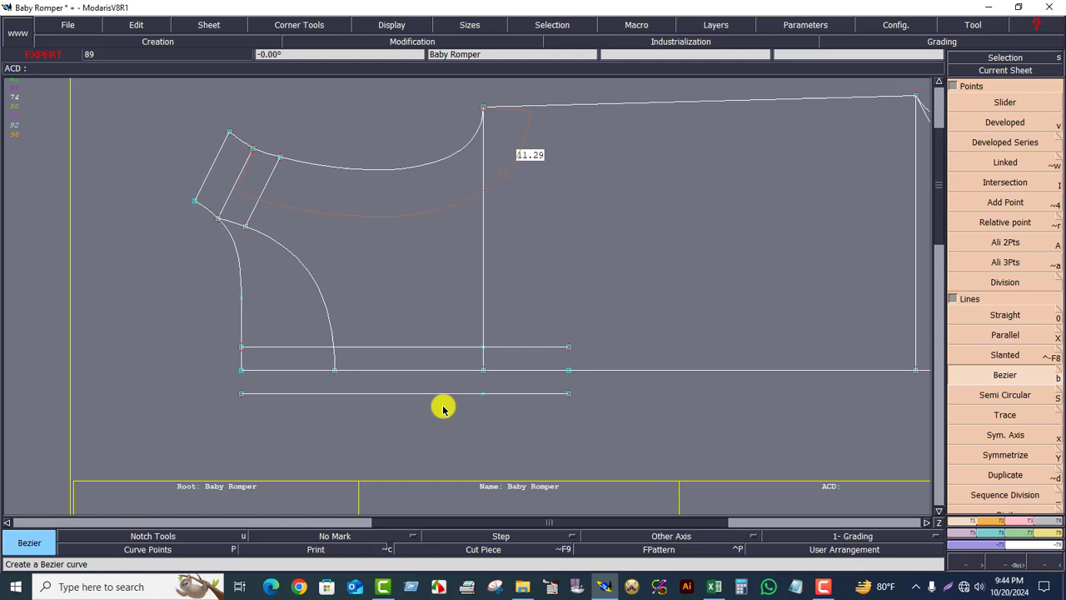
{"action": "left_click", "coordinate": [567, 393]}
{"action": "left_click", "coordinate": [568, 347]}
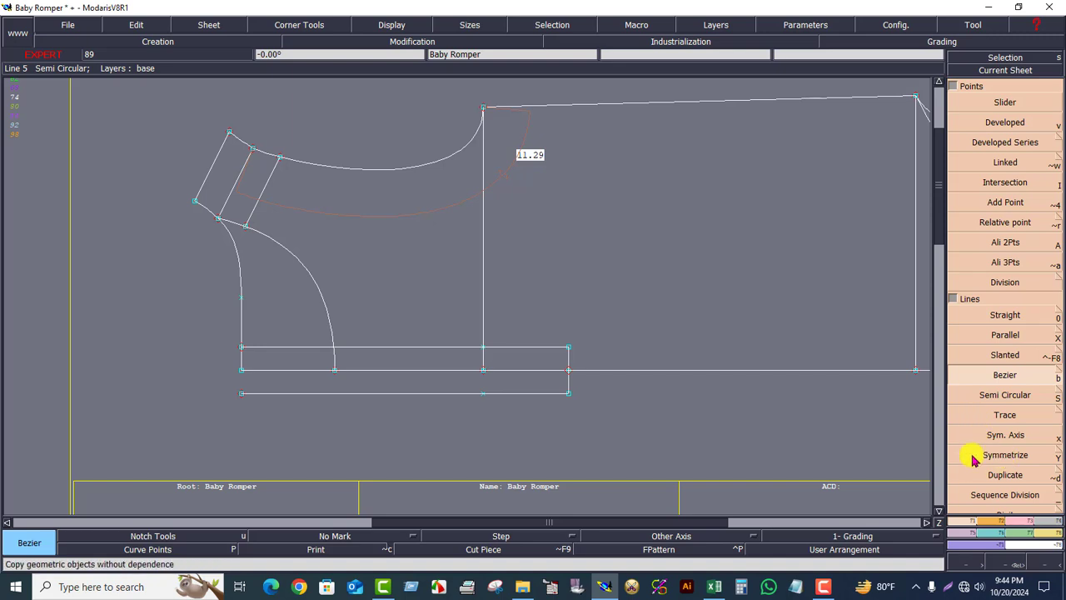
{"action": "left_click", "coordinate": [999, 437]}
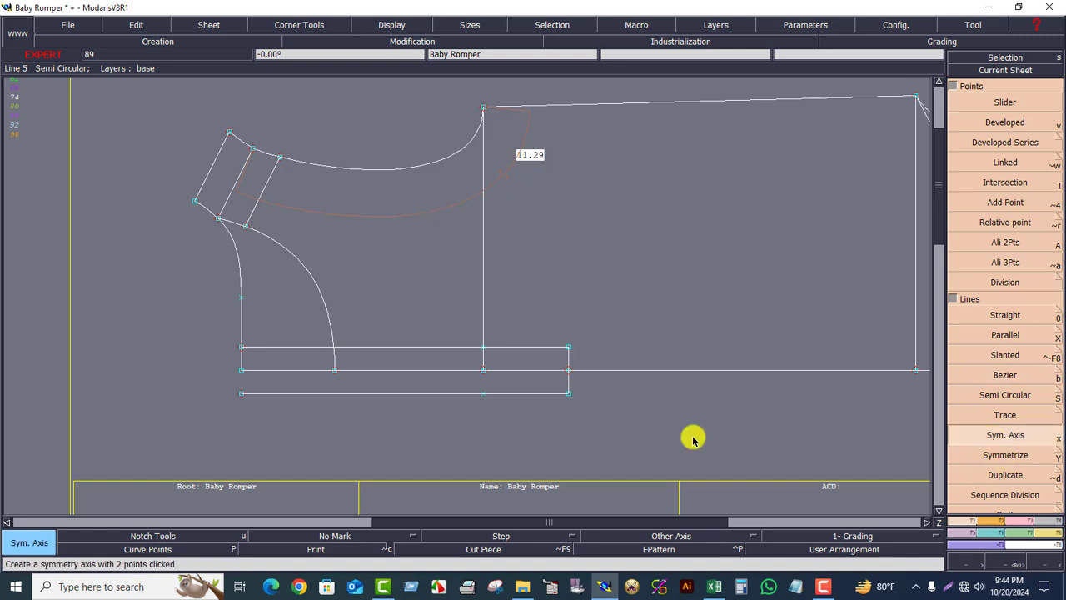
{"action": "left_click", "coordinate": [347, 371]}
{"action": "left_click", "coordinate": [409, 370]}
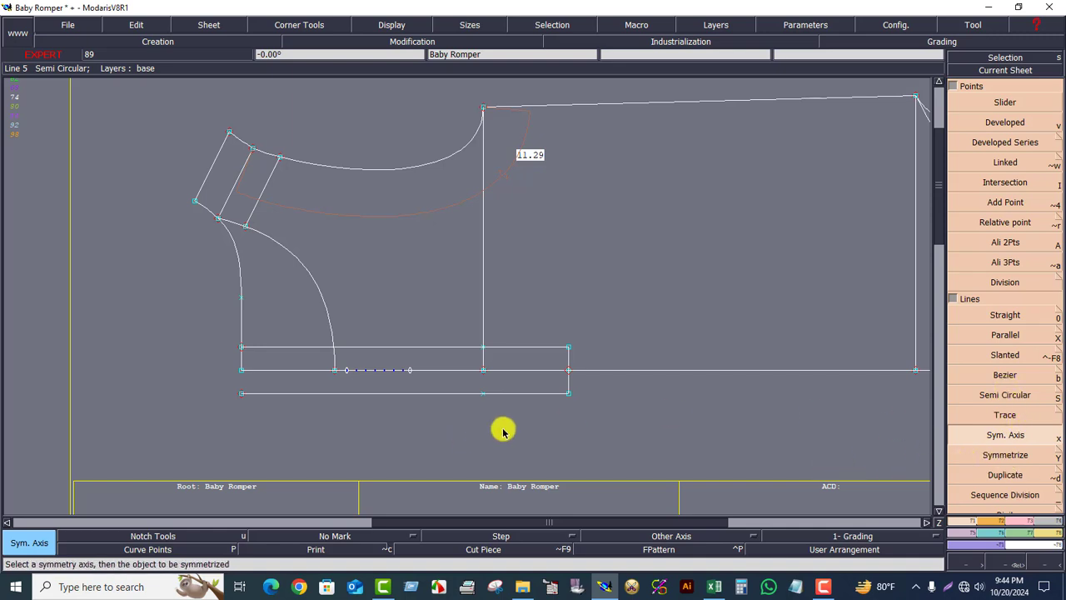
{"action": "key", "text": "ctrl+z"}
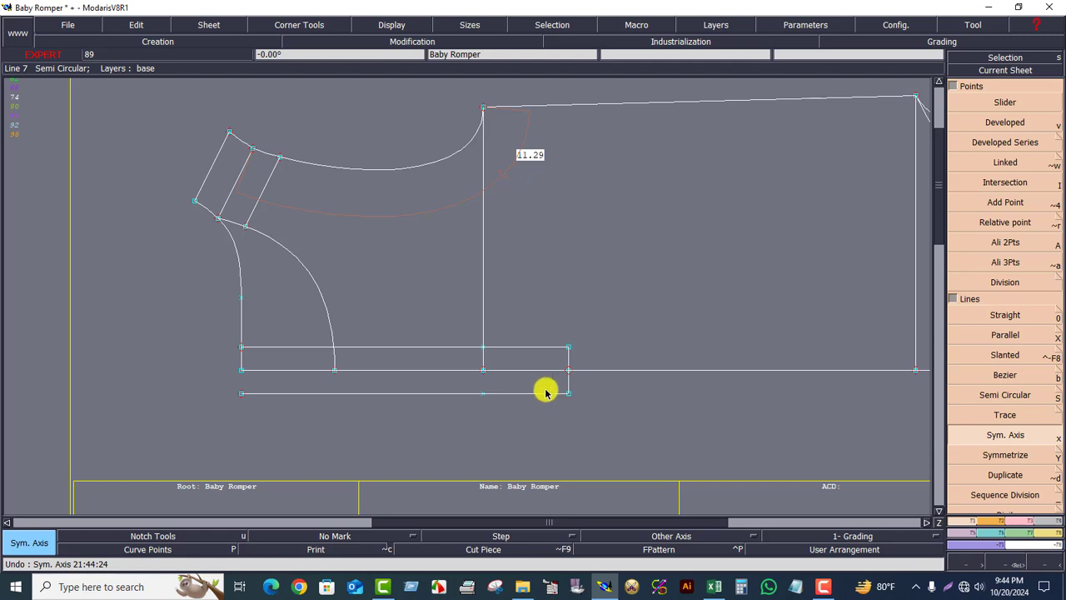
{"action": "left_click", "coordinate": [963, 438]}
- Trim the upper parallel line to meet the leg curve and delete the lower parallel line
{"action": "left_click", "coordinate": [1022, 524]}
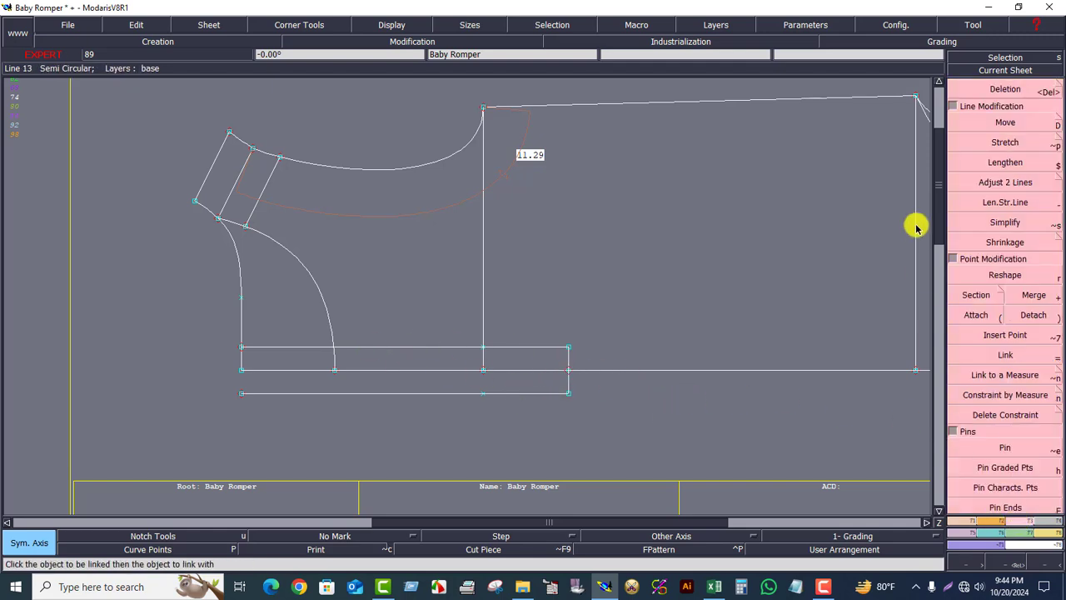
{"action": "left_click", "coordinate": [984, 181]}
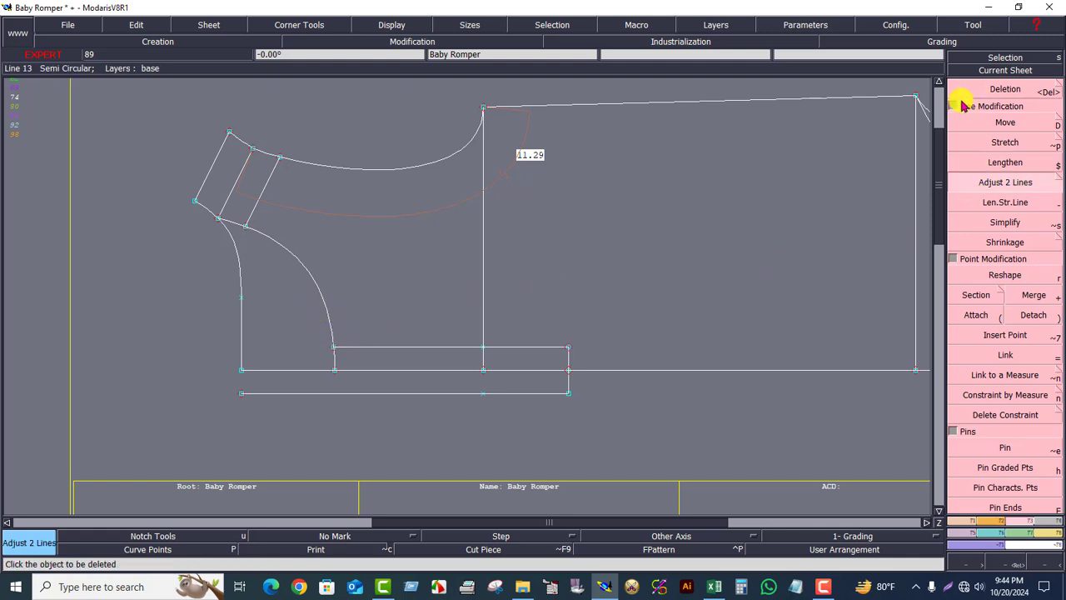
{"action": "left_click", "coordinate": [995, 89]}
{"action": "left_click", "coordinate": [463, 395]}
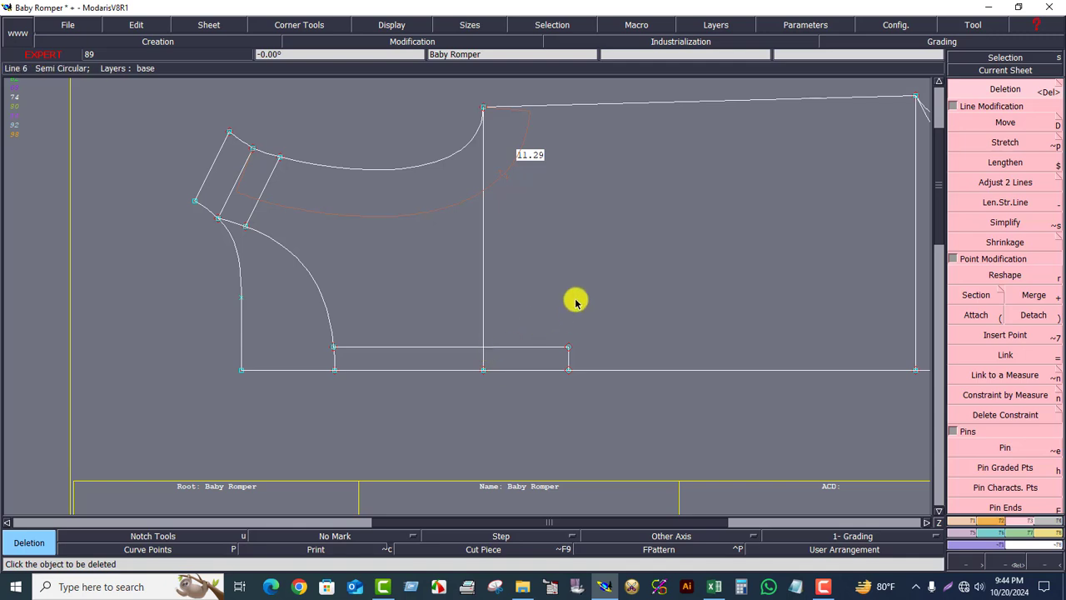
- Extract the placket rectangle as a new piece with the Seam tool and arrange the sheets
{"action": "left_click", "coordinate": [999, 70]}
{"action": "left_click", "coordinate": [587, 233]}
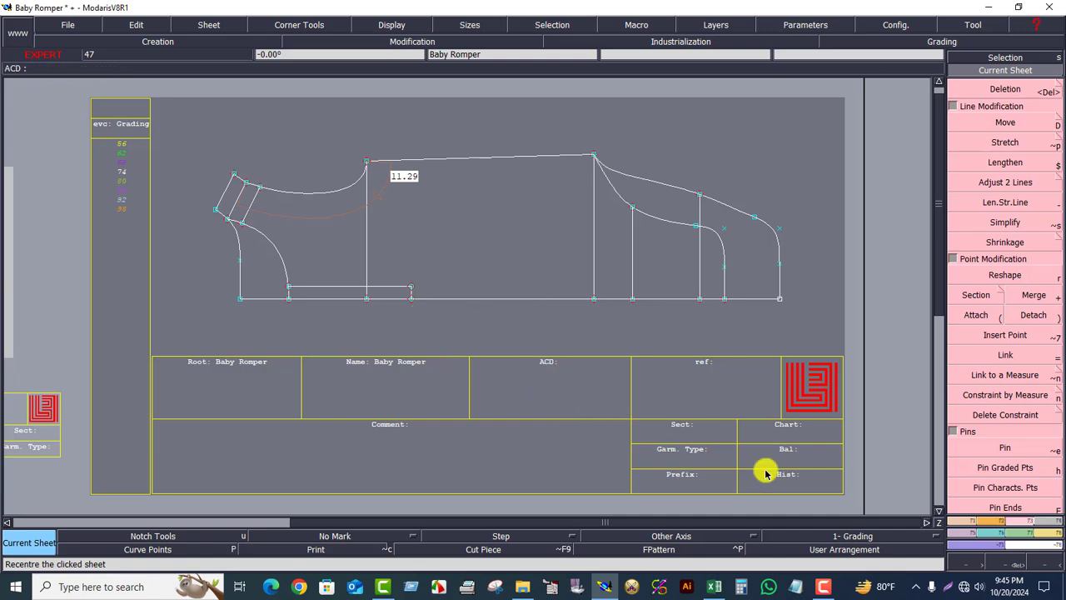
{"action": "left_click", "coordinate": [1056, 528]}
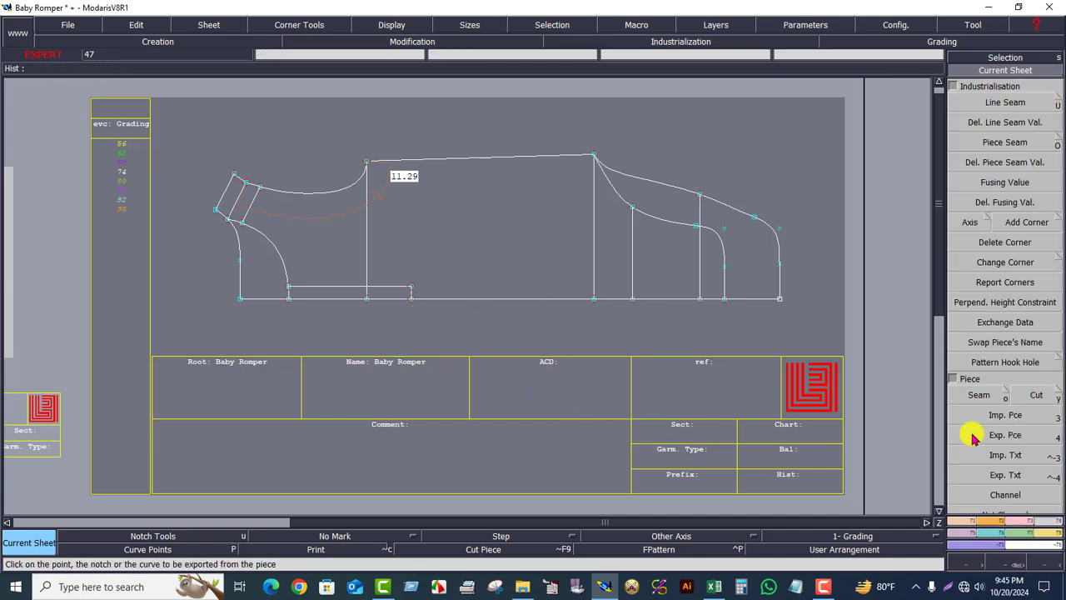
{"action": "left_click", "coordinate": [973, 393]}
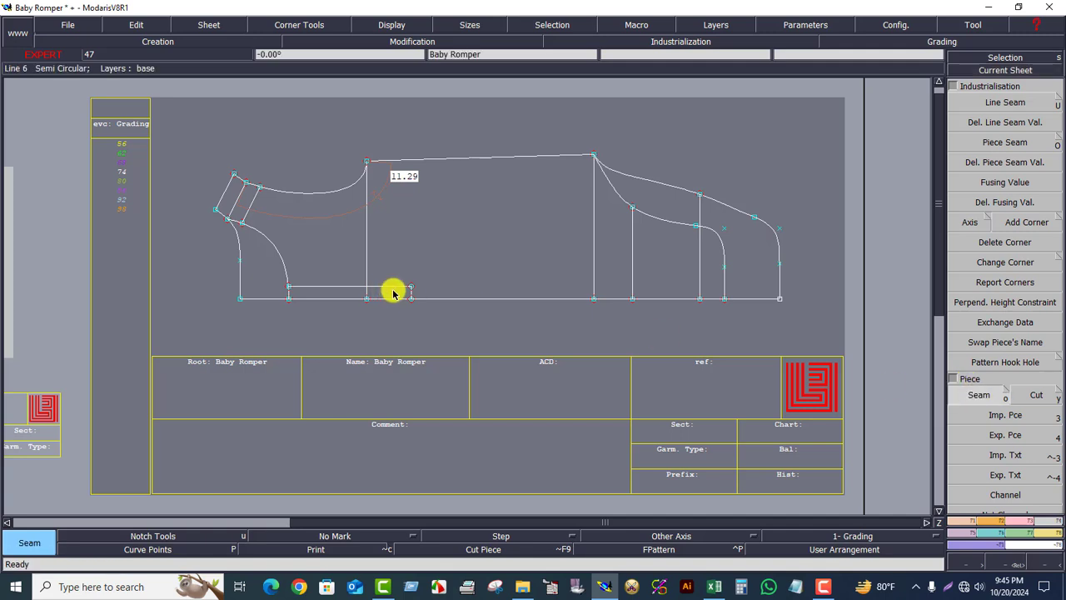
{"action": "left_click", "coordinate": [393, 291]}
{"action": "right_click", "coordinate": [397, 292]}
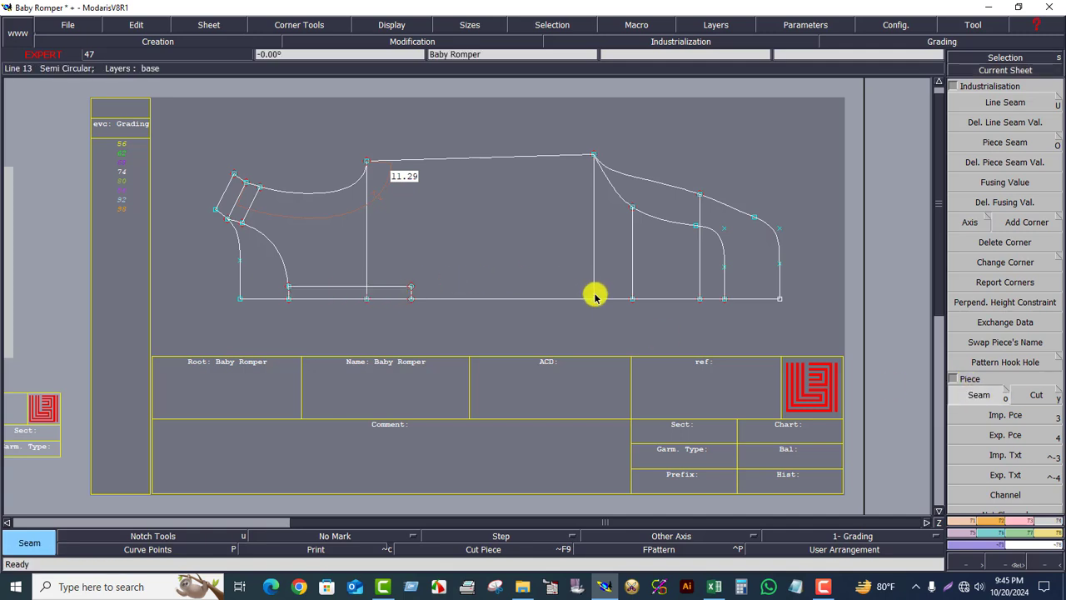
{"action": "key", "text": "j"}
{"action": "left_click", "coordinate": [808, 248]}
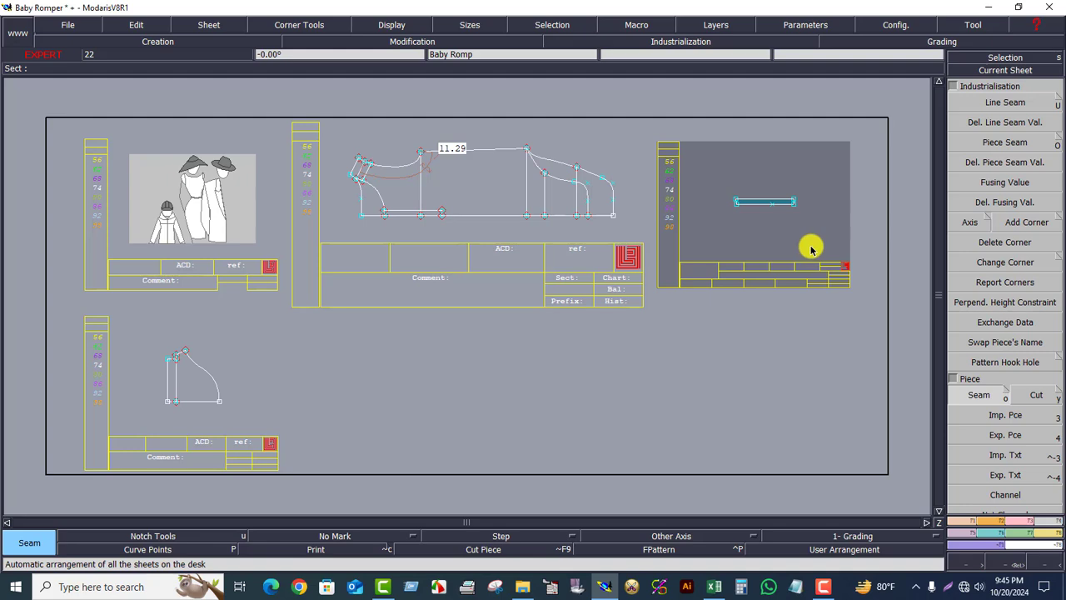
{"action": "key", "text": "Home"}
{"action": "left_click", "coordinate": [1005, 565]}
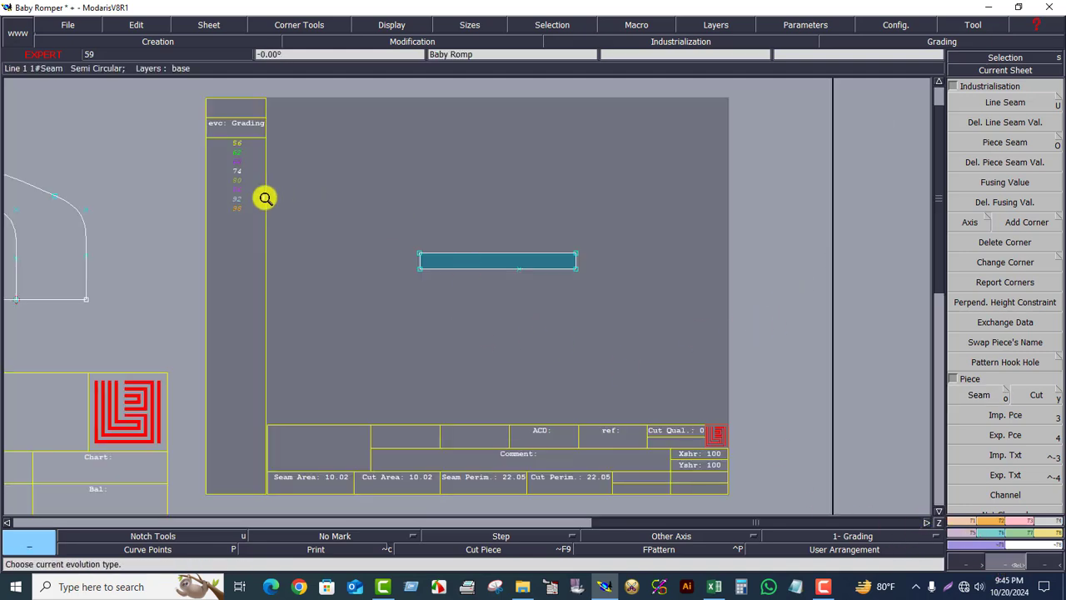
{"action": "left_click_drag", "start_coordinate": [266, 198], "coordinate": [631, 324]}
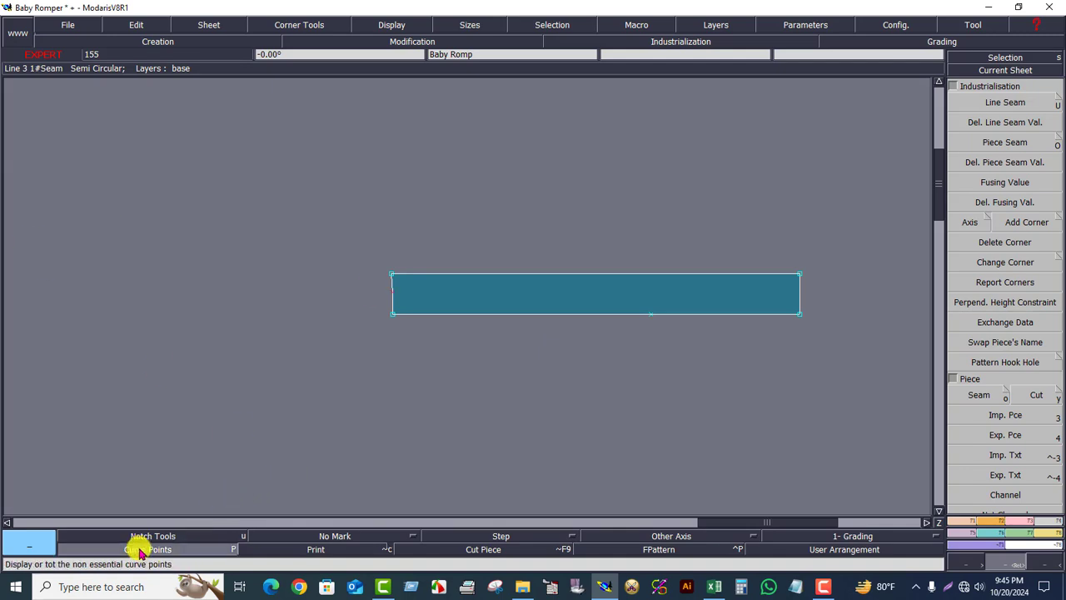
{"action": "left_click", "coordinate": [1023, 523]}
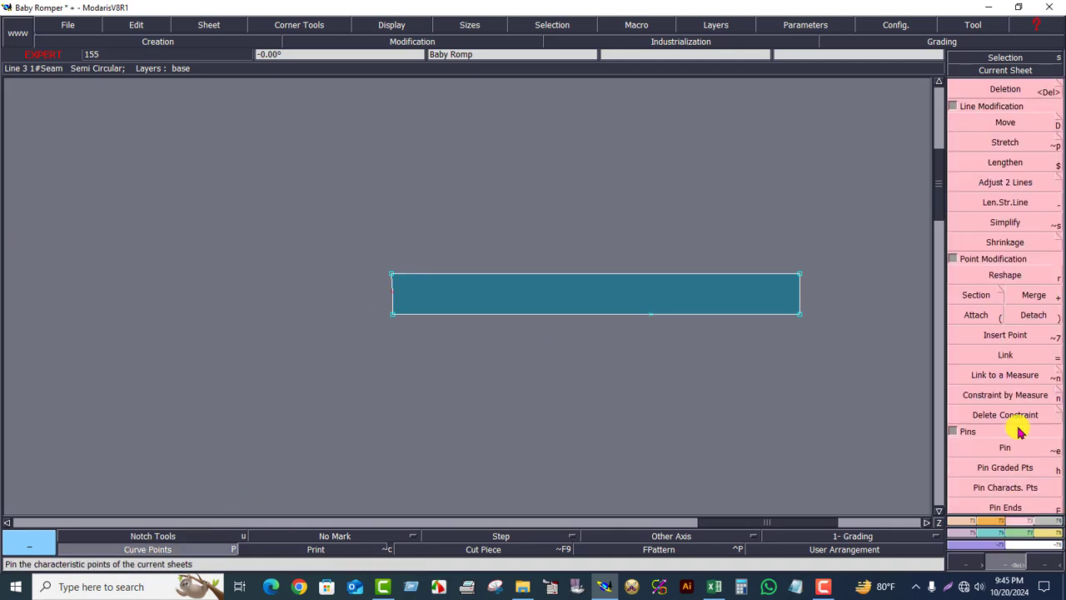
{"action": "left_click", "coordinate": [1020, 90]}
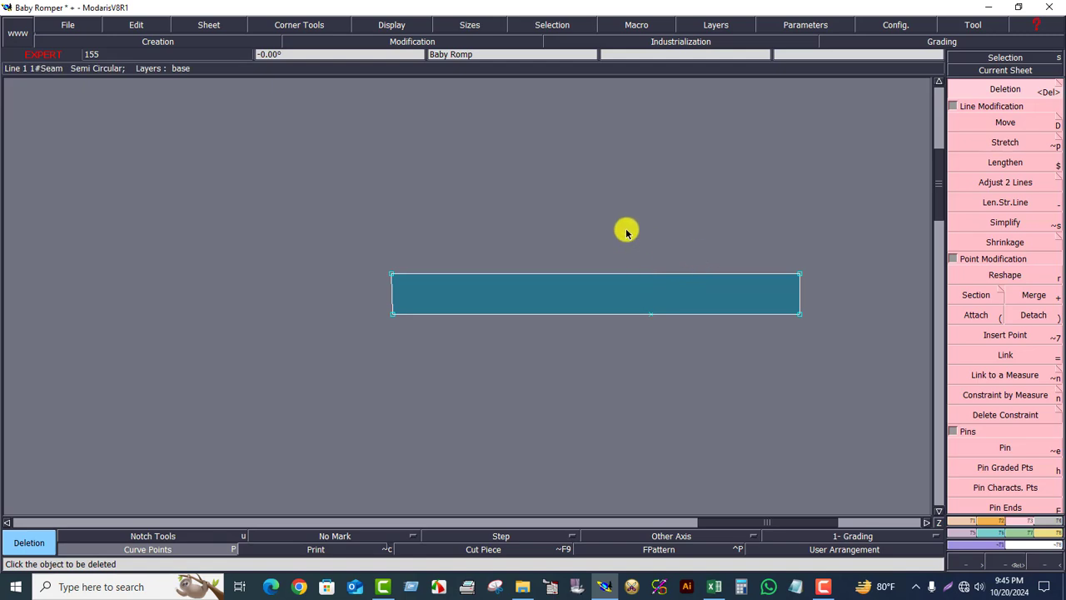
{"action": "left_click", "coordinate": [949, 520]}
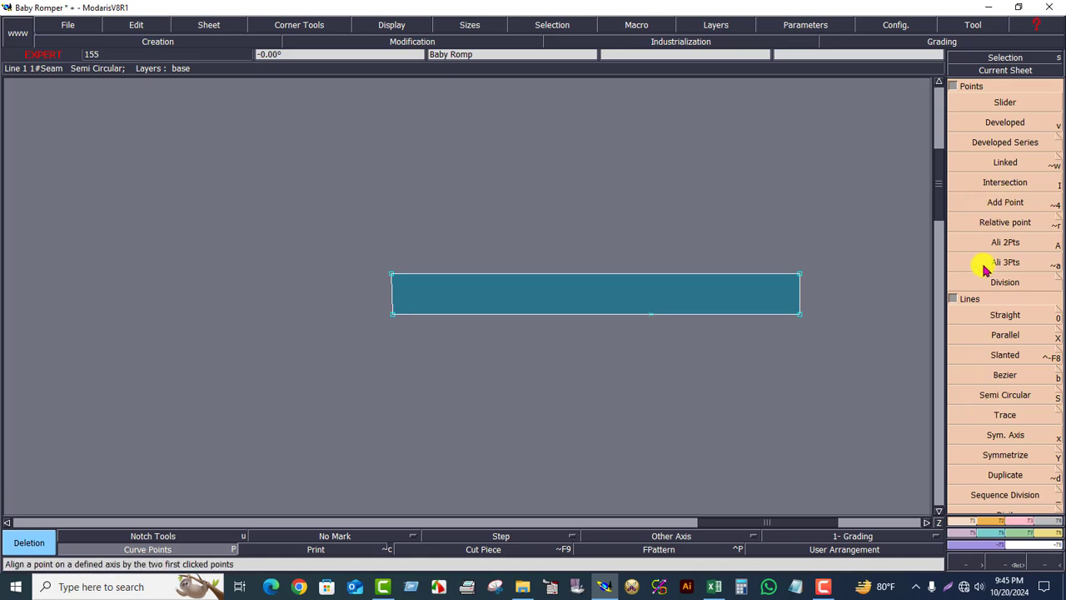
{"action": "left_click", "coordinate": [994, 241]}
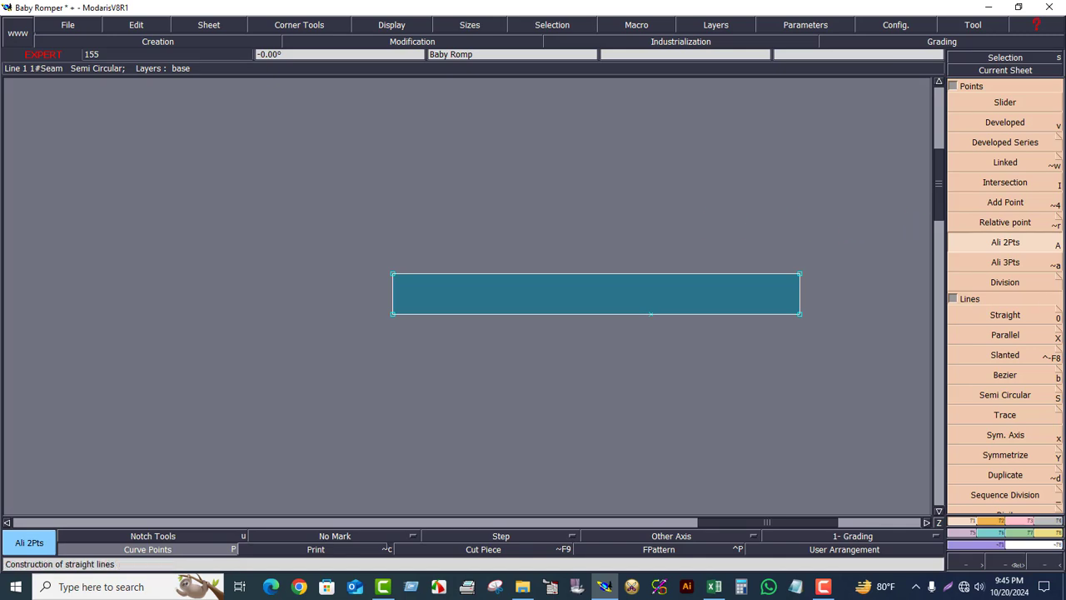
{"action": "left_click", "coordinate": [1047, 521]}
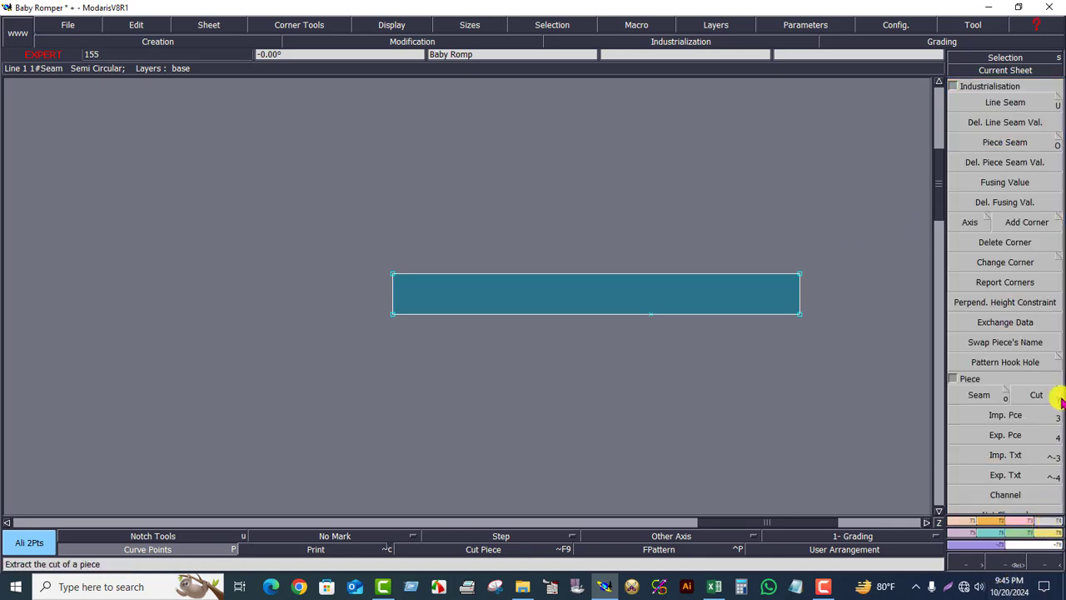
{"action": "left_click", "coordinate": [1006, 143]}
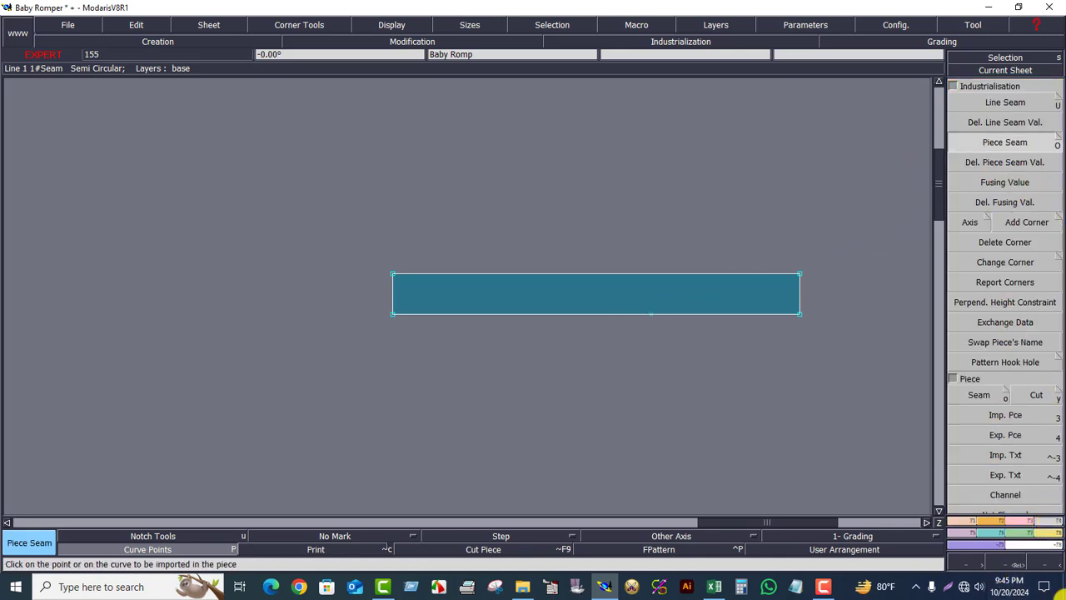
- Mirror the placket piece about its lower edge with Sym 2Pts to create a double-height piece
{"action": "left_click", "coordinate": [988, 523]}
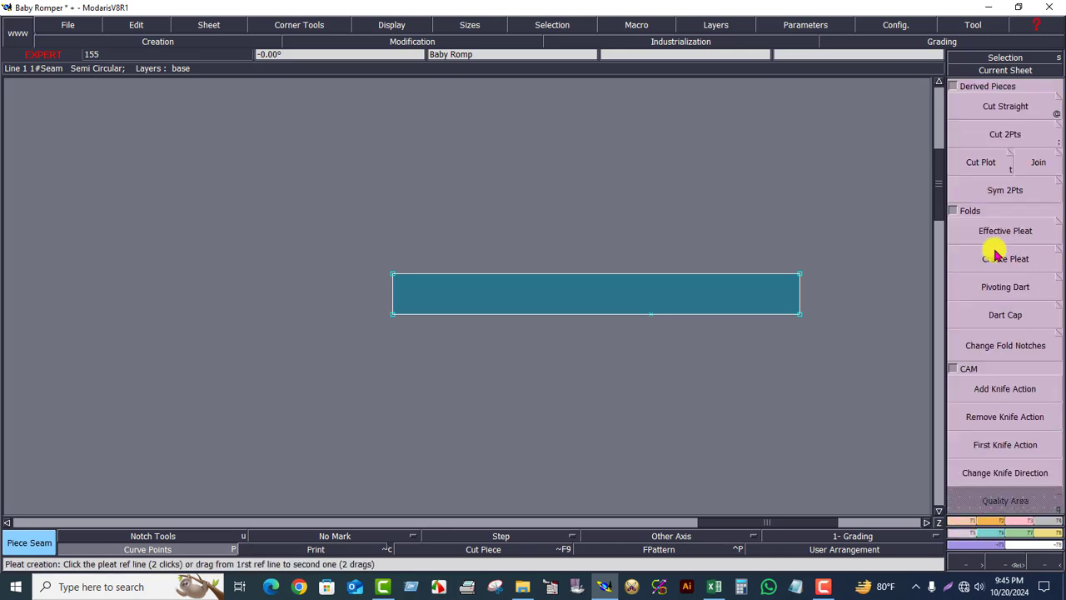
{"action": "left_click", "coordinate": [979, 200]}
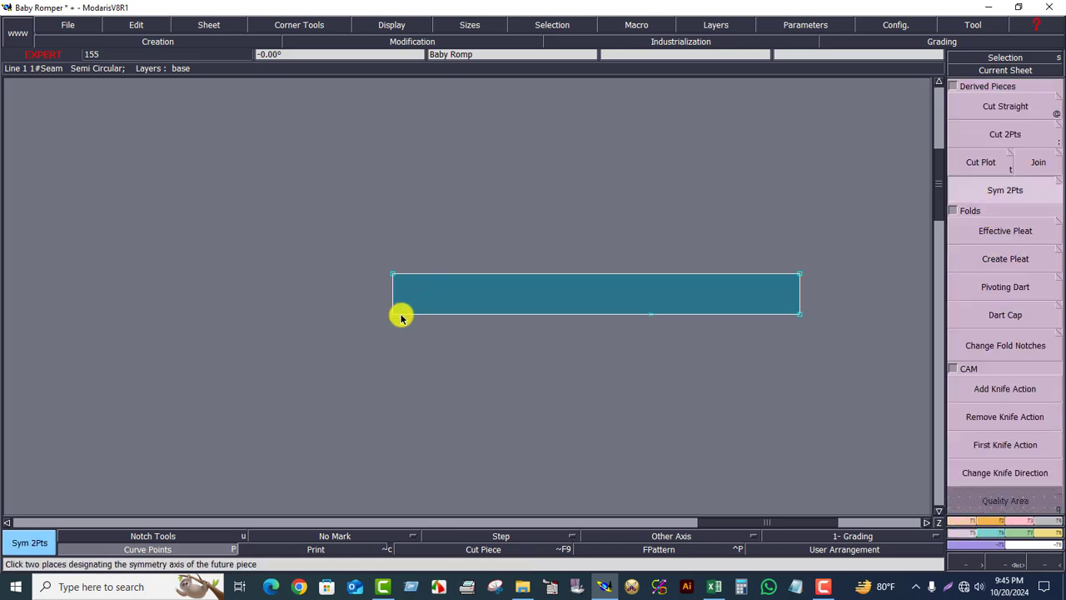
{"action": "left_click", "coordinate": [799, 314]}
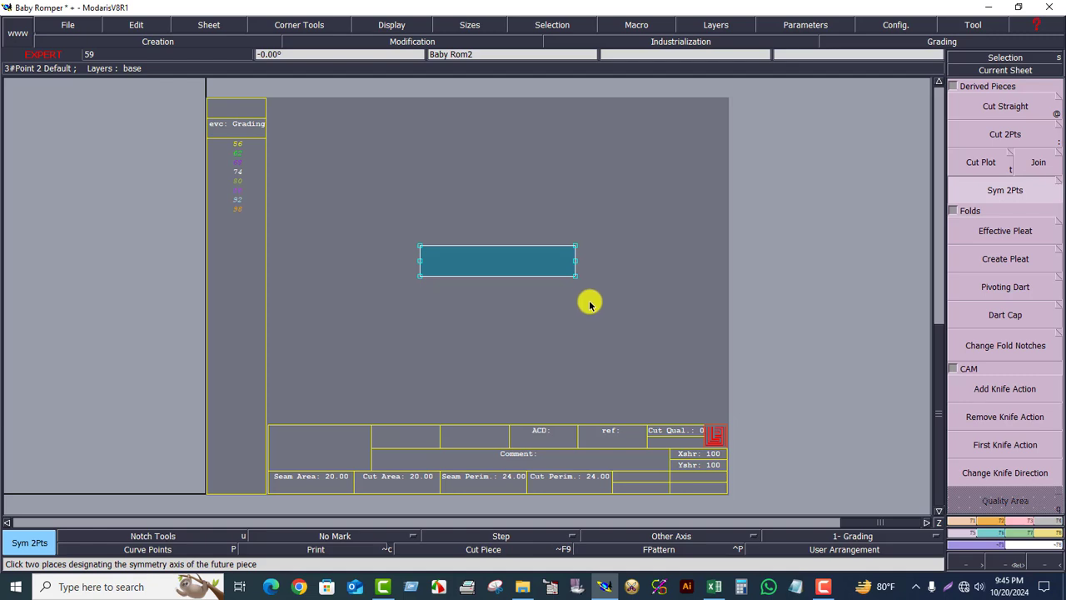
- Arrange the sheets, delete the original single-height placket sheet and zoom to the new piece's sheet
{"action": "key", "text": "j"}
{"action": "left_click", "coordinate": [804, 241]}
{"action": "key", "text": "Delete"}
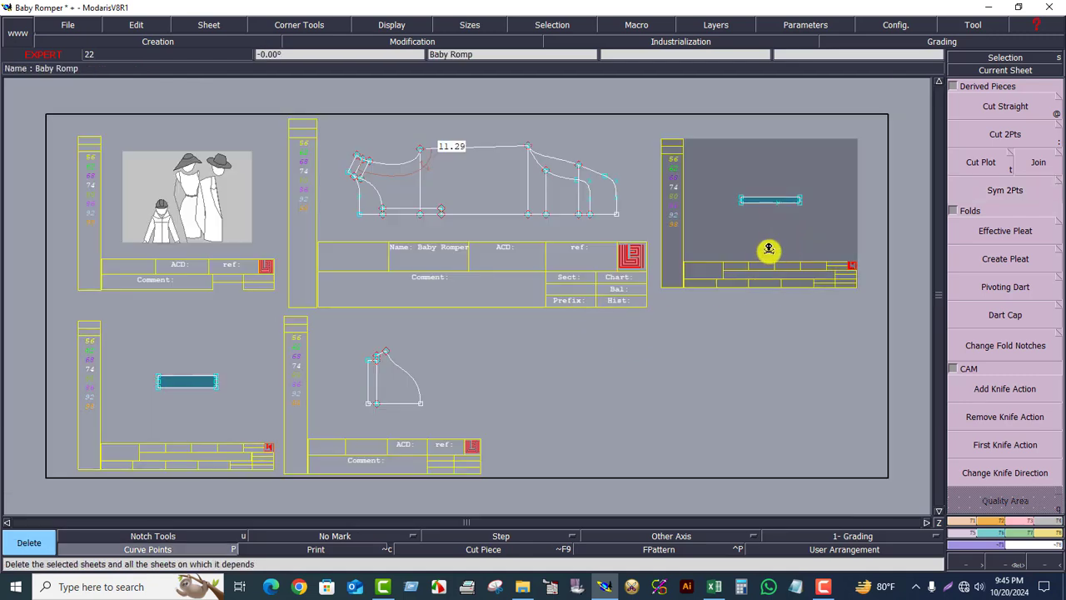
{"action": "left_click", "coordinate": [774, 235]}
{"action": "left_click", "coordinate": [170, 425]}
{"action": "key", "text": "Home"}
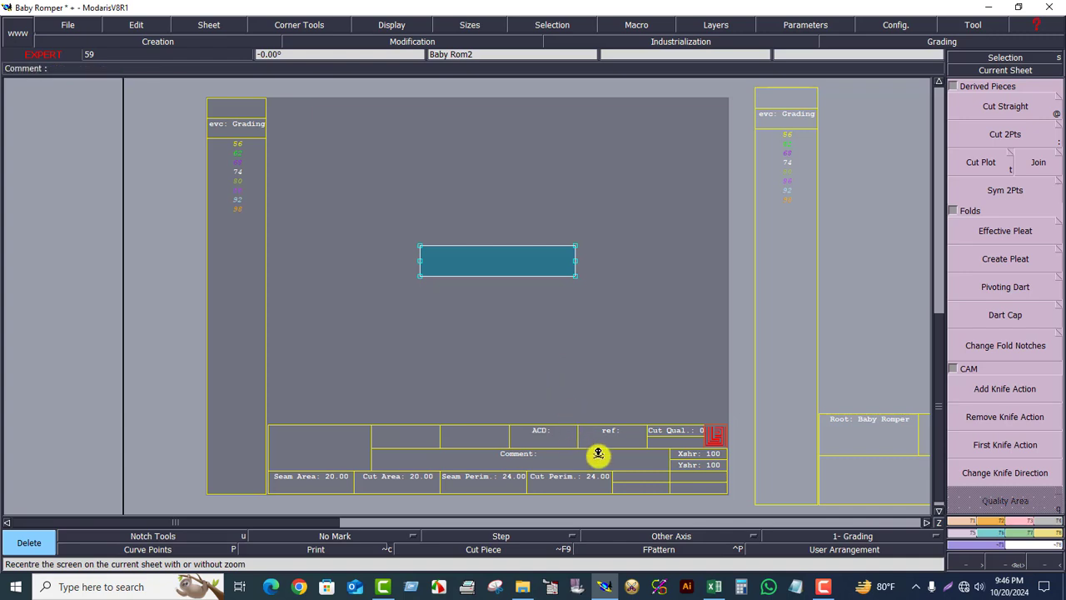
- Switch to the Excel spec sheet and review the size measurements for the romper
{"action": "left_click", "coordinate": [714, 587]}
{"action": "scroll", "coordinate": [898, 247], "scroll_direction": "up", "scroll_amount": 1}
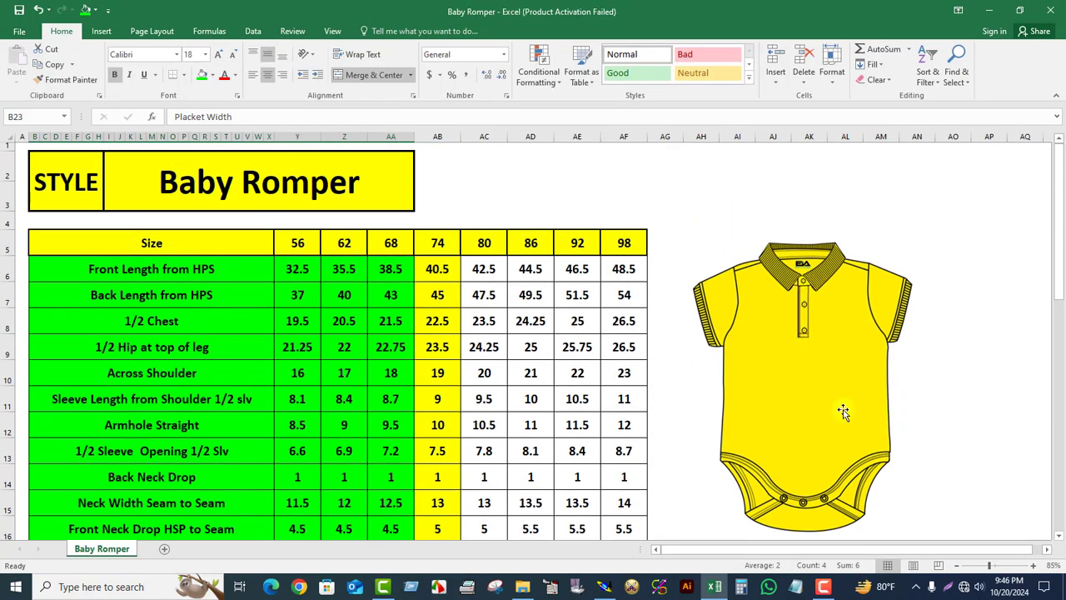
{"action": "scroll", "coordinate": [833, 368], "scroll_direction": "up", "scroll_amount": 3, "text": "ctrl"}
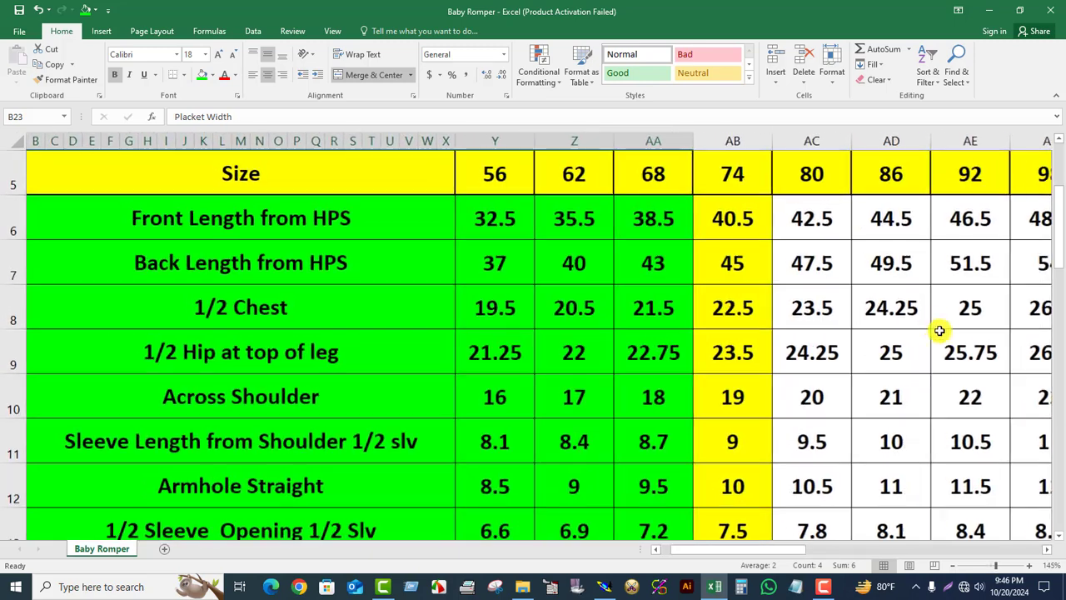
{"action": "left_click_drag", "start_coordinate": [966, 551], "coordinate": [1012, 551]}
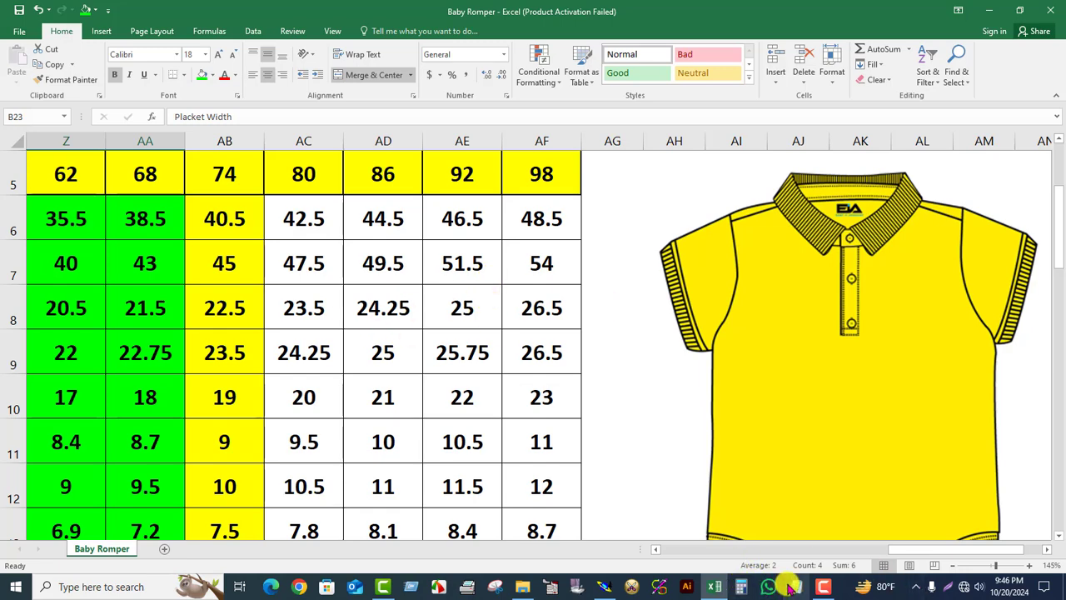
- Open Calculator and add 2 + 4 + 0.8, then minimize it
{"action": "left_click", "coordinate": [741, 586]}
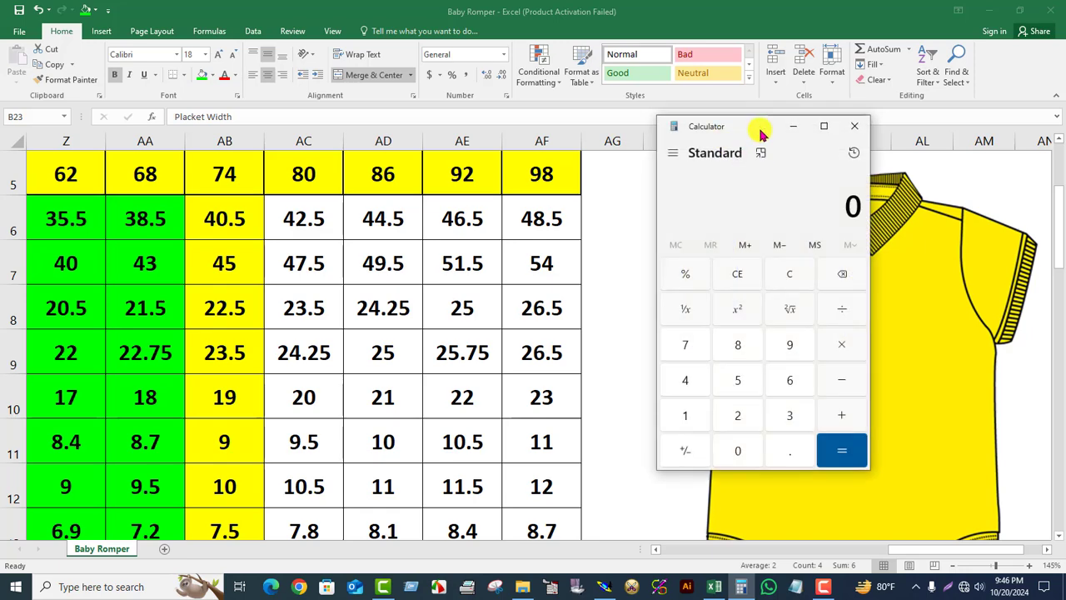
{"action": "left_click_drag", "start_coordinate": [757, 131], "coordinate": [405, 101]}
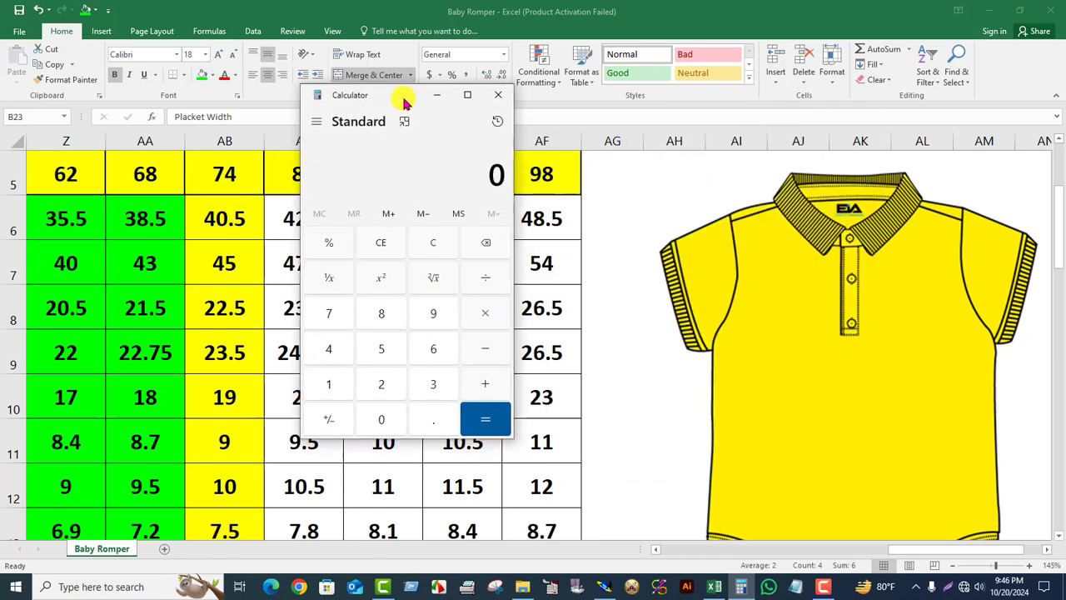
{"action": "left_click", "coordinate": [379, 387]}
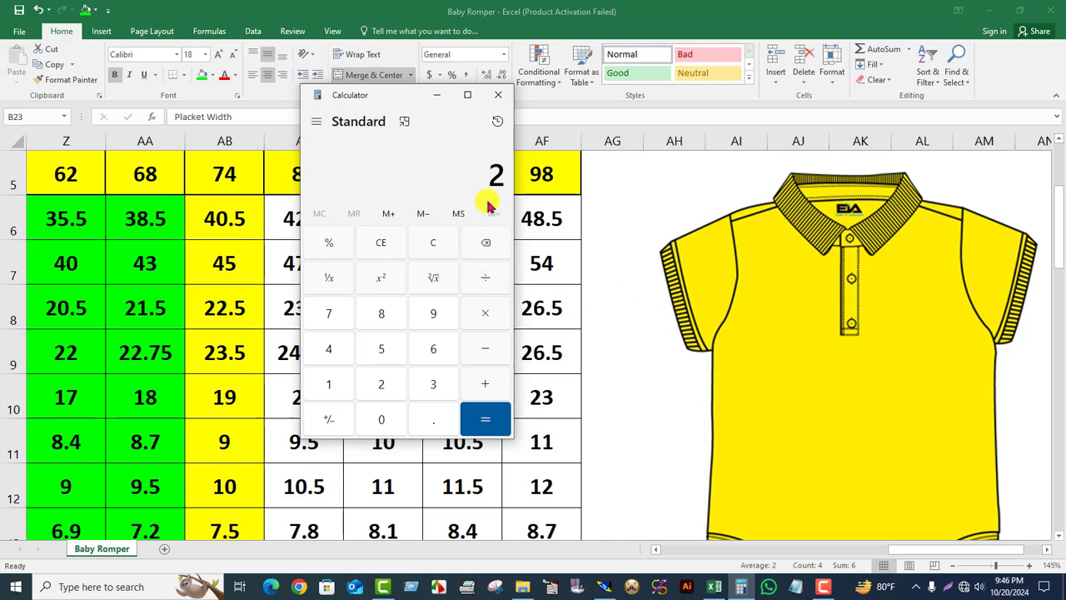
{"action": "left_click", "coordinate": [478, 385]}
{"action": "left_click", "coordinate": [331, 352]}
{"action": "left_click", "coordinate": [499, 425]}
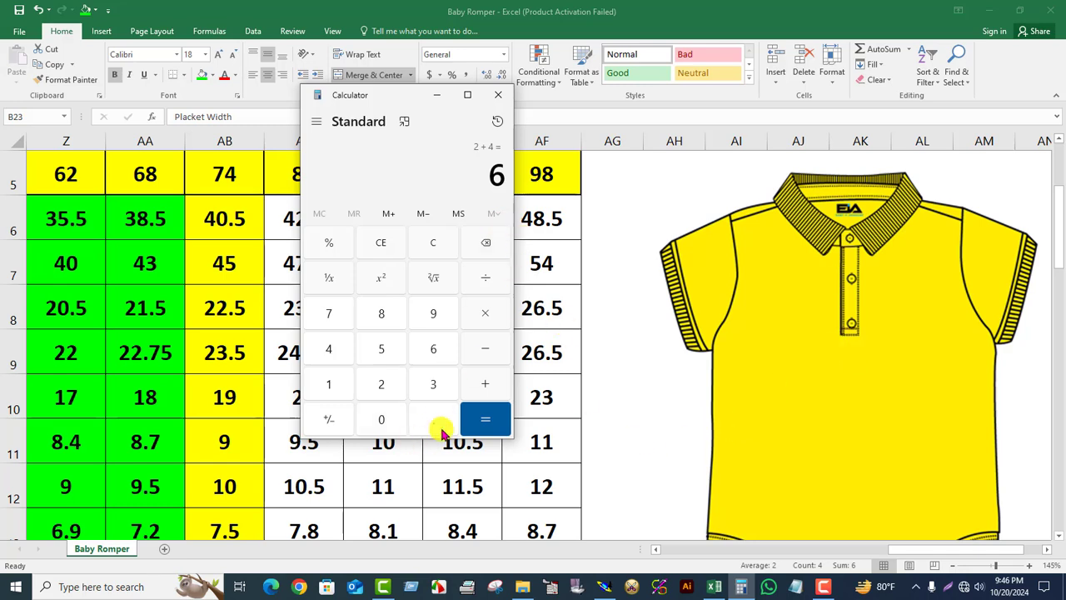
{"action": "left_click", "coordinate": [473, 387]}
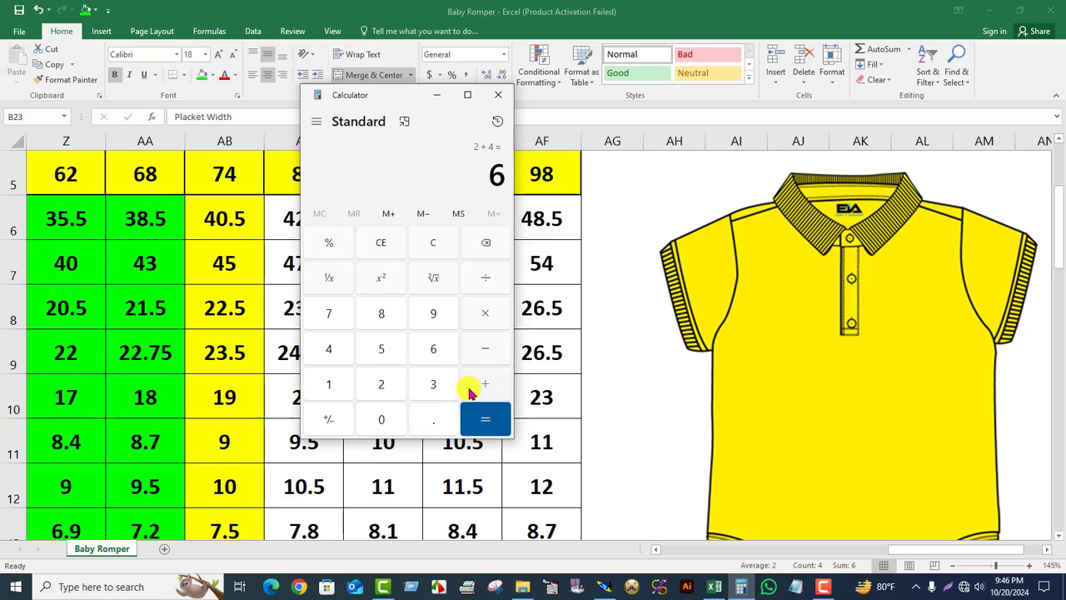
{"action": "left_click", "coordinate": [425, 419]}
{"action": "left_click", "coordinate": [381, 313]}
{"action": "left_click", "coordinate": [484, 419]}
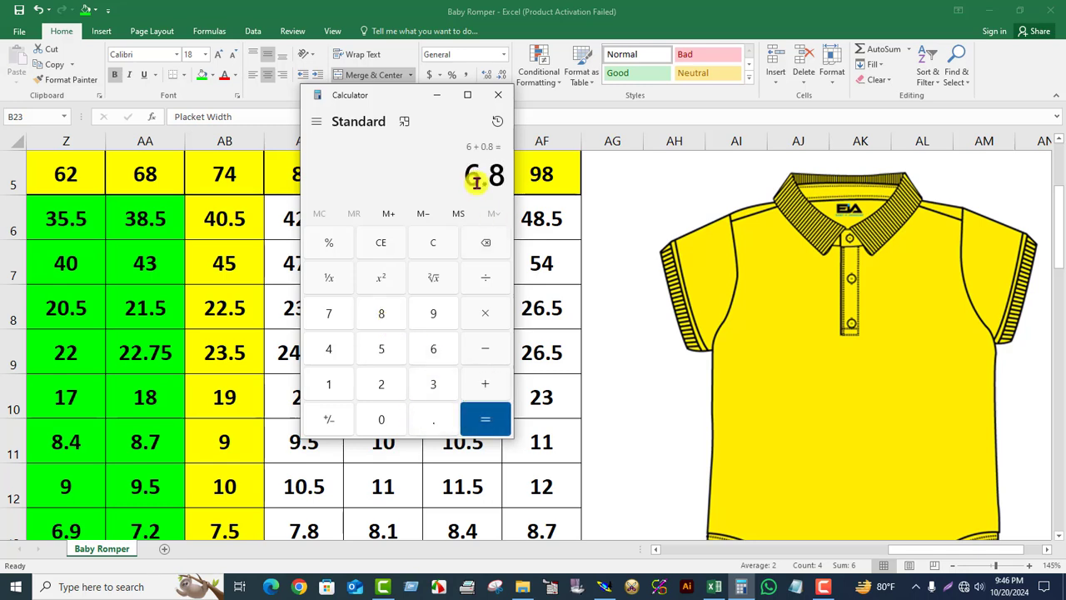
{"action": "left_click", "coordinate": [445, 98]}
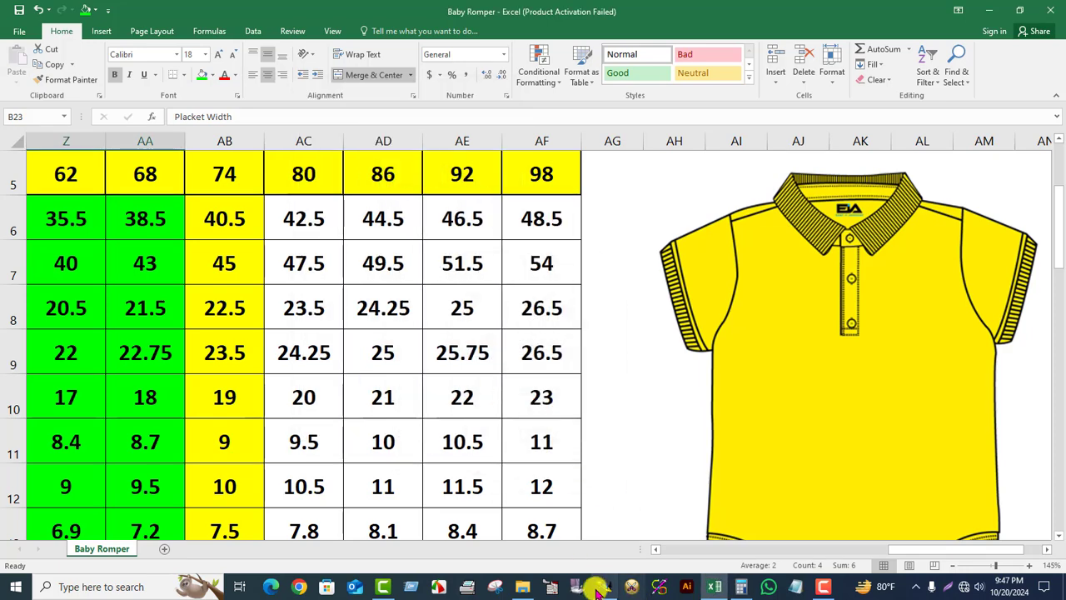
- Back in the pattern, draw two lines parallel to the piece's lower edge, the second 4 cm below the first
{"action": "left_click", "coordinate": [602, 587]}
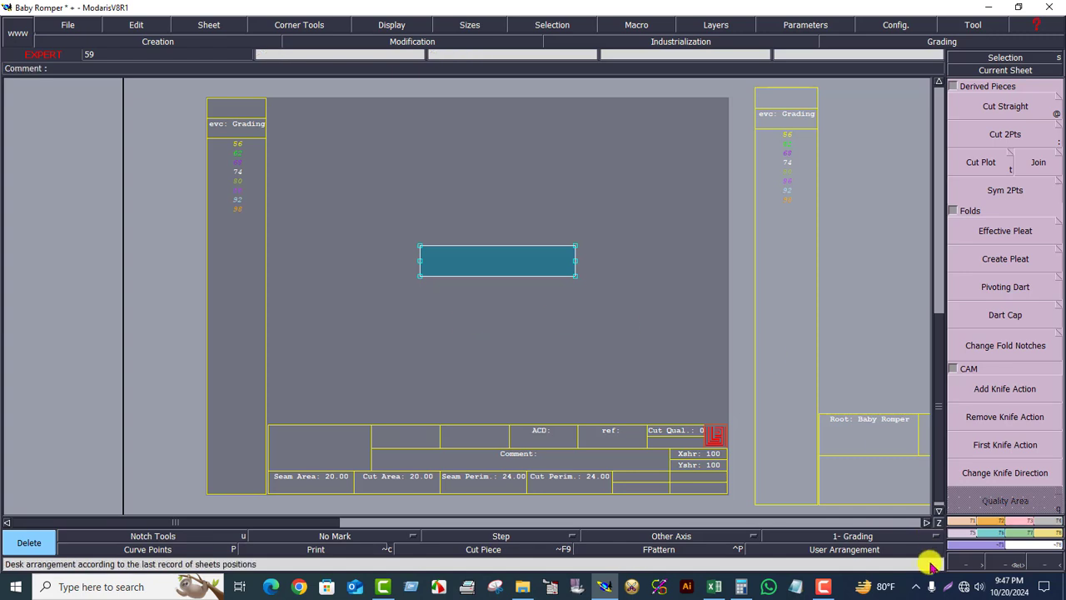
{"action": "left_click", "coordinate": [971, 522]}
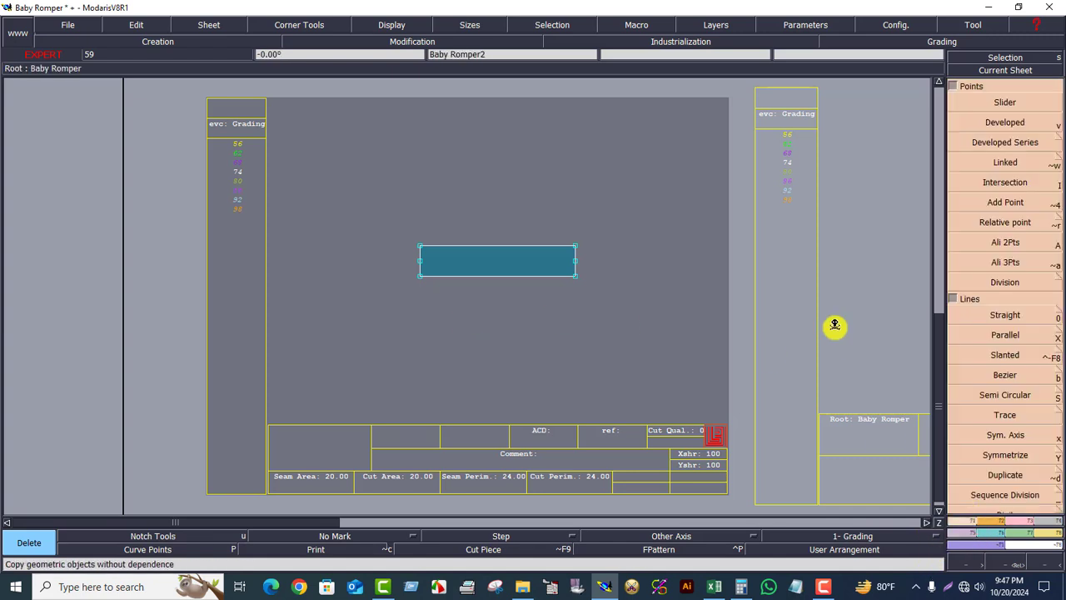
{"action": "left_click", "coordinate": [1003, 337]}
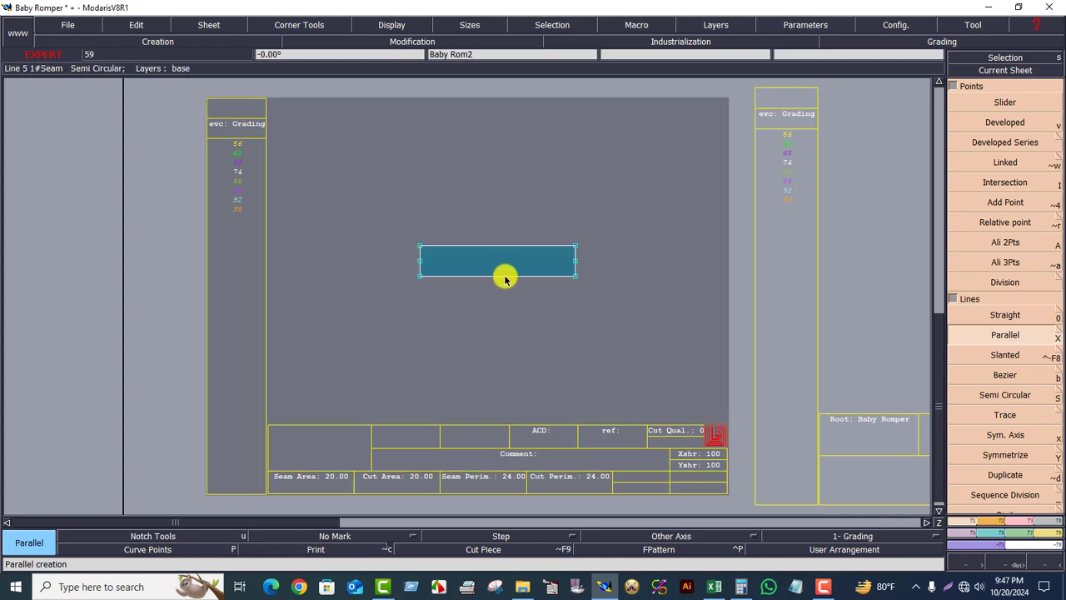
{"action": "left_click", "coordinate": [504, 276]}
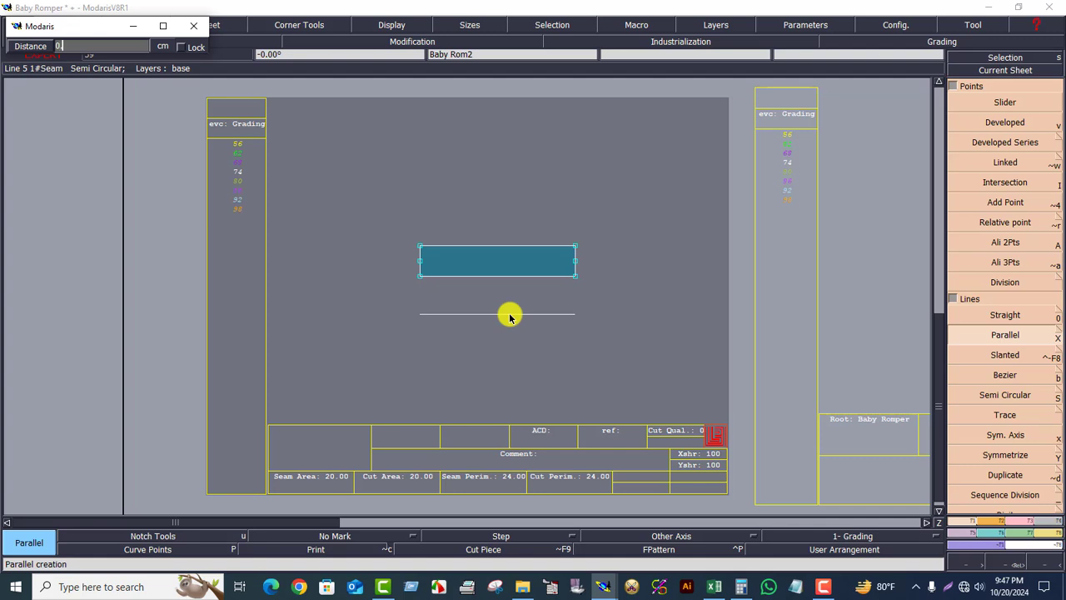
{"action": "key", "text": "Return"}
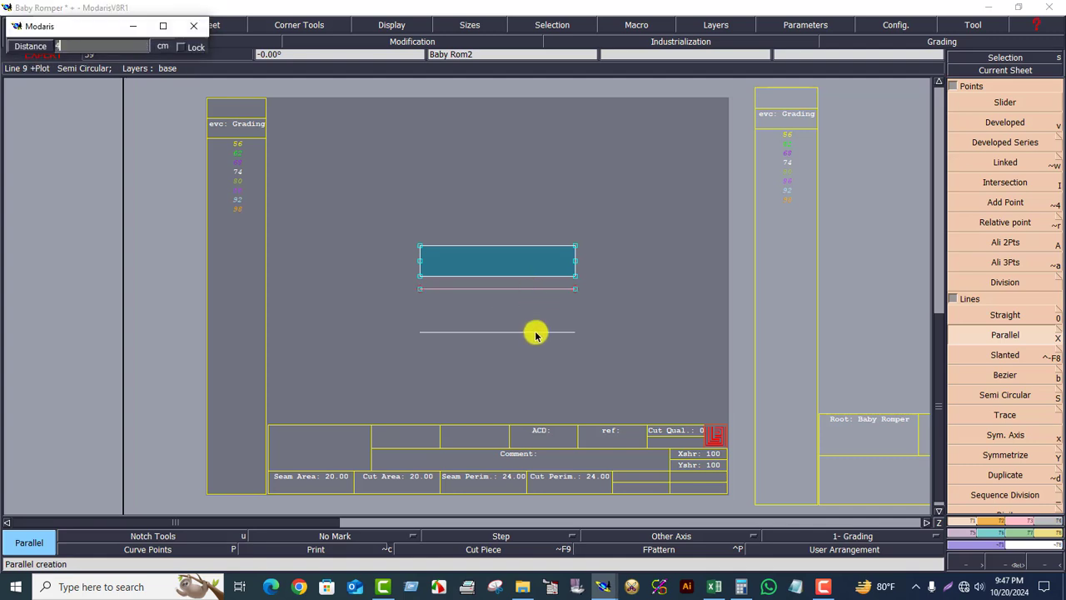
{"action": "type", "text": "4"}
{"action": "key", "text": "Return"}
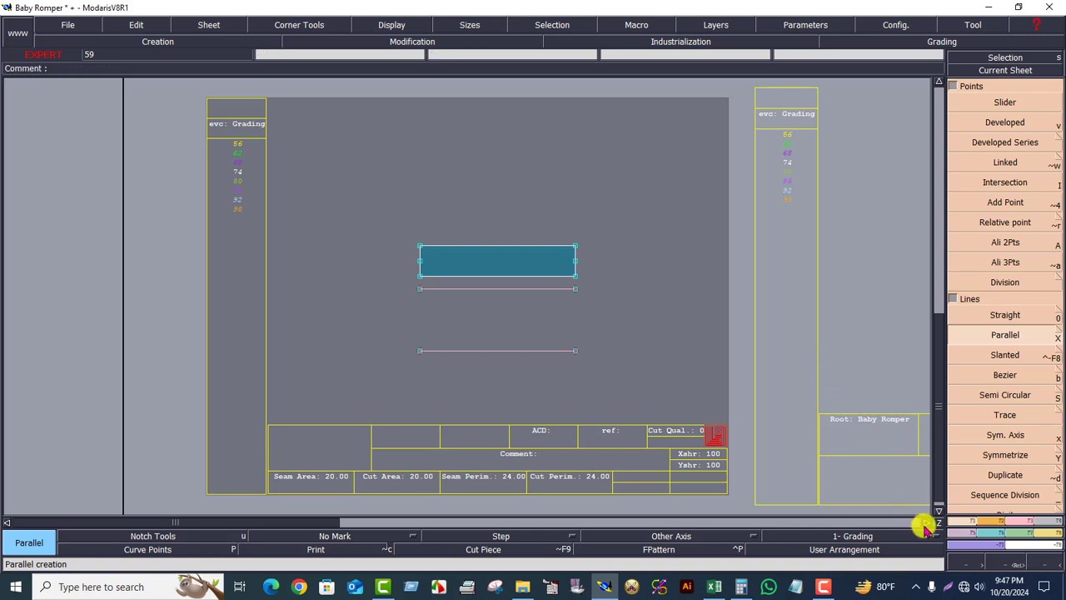
- Draw Bezier lines joining the left and right ends of the two parallel lines to close a rectangle
{"action": "left_click", "coordinate": [1008, 377]}
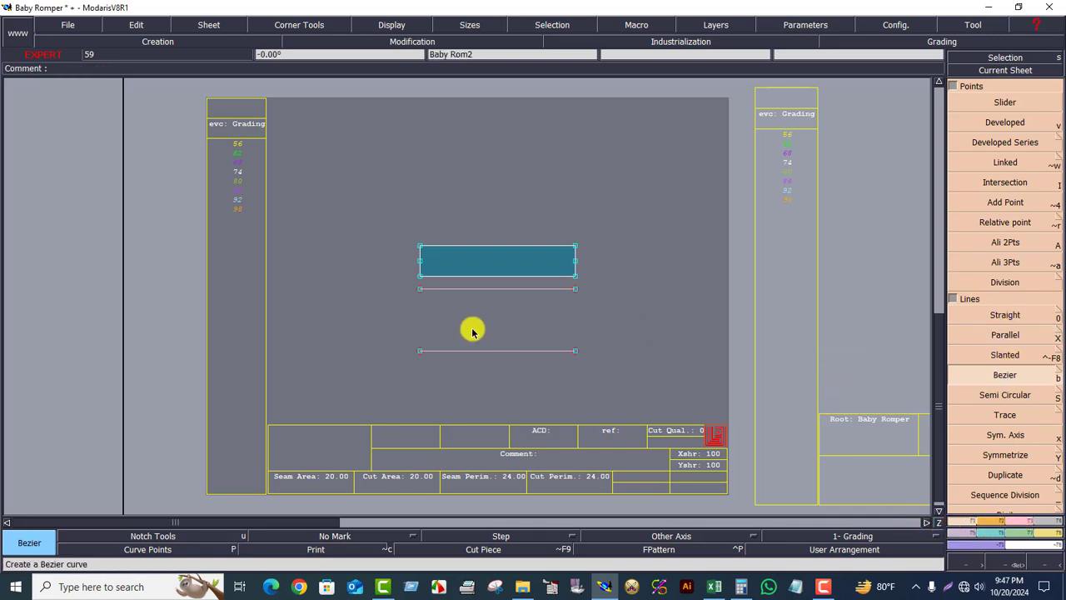
{"action": "left_click", "coordinate": [419, 350]}
{"action": "left_click", "coordinate": [418, 288]}
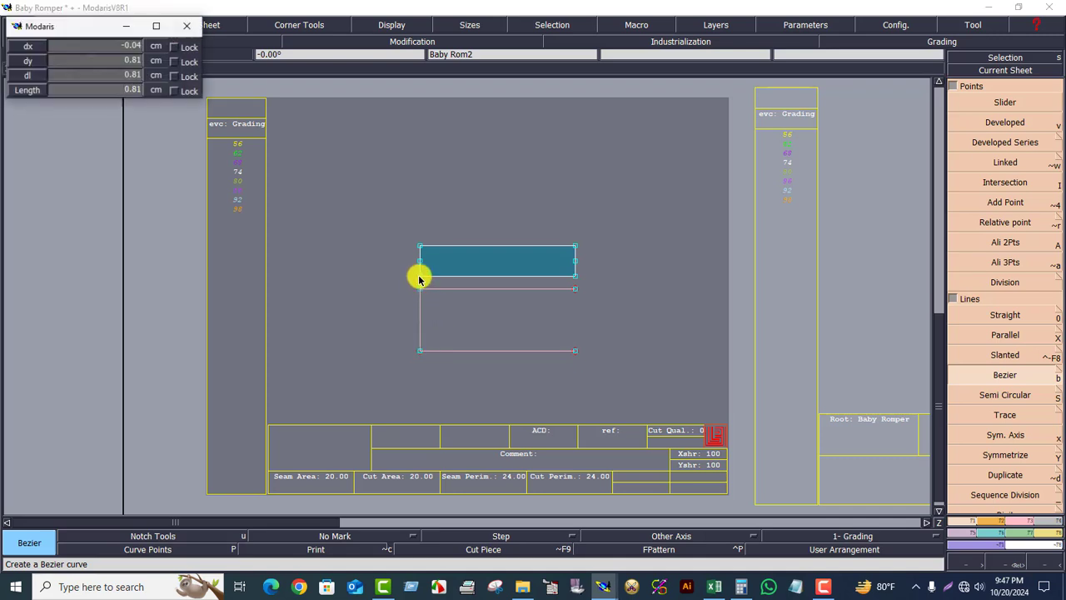
{"action": "left_click", "coordinate": [574, 351]}
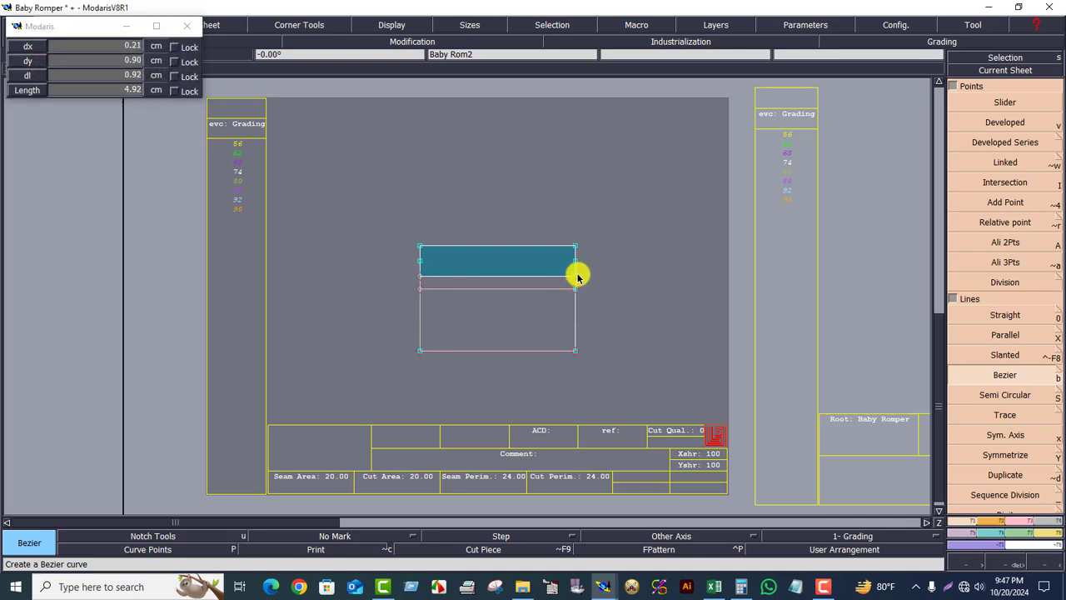
{"action": "left_click", "coordinate": [575, 283]}
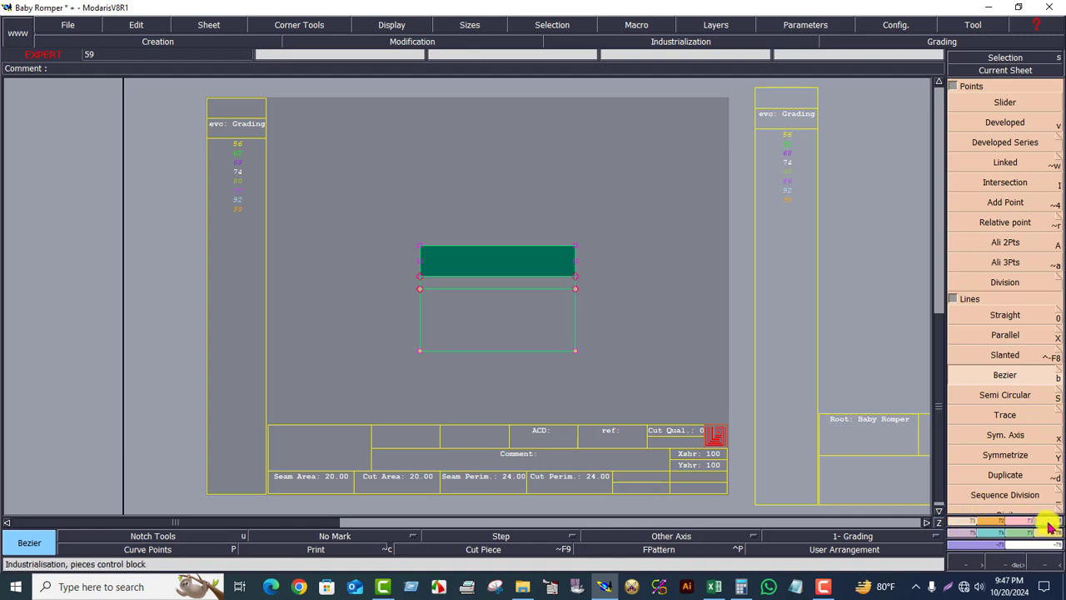
- Create a seam piece from the closed placket rectangle
{"action": "left_click", "coordinate": [1052, 522]}
{"action": "left_click", "coordinate": [979, 395]}
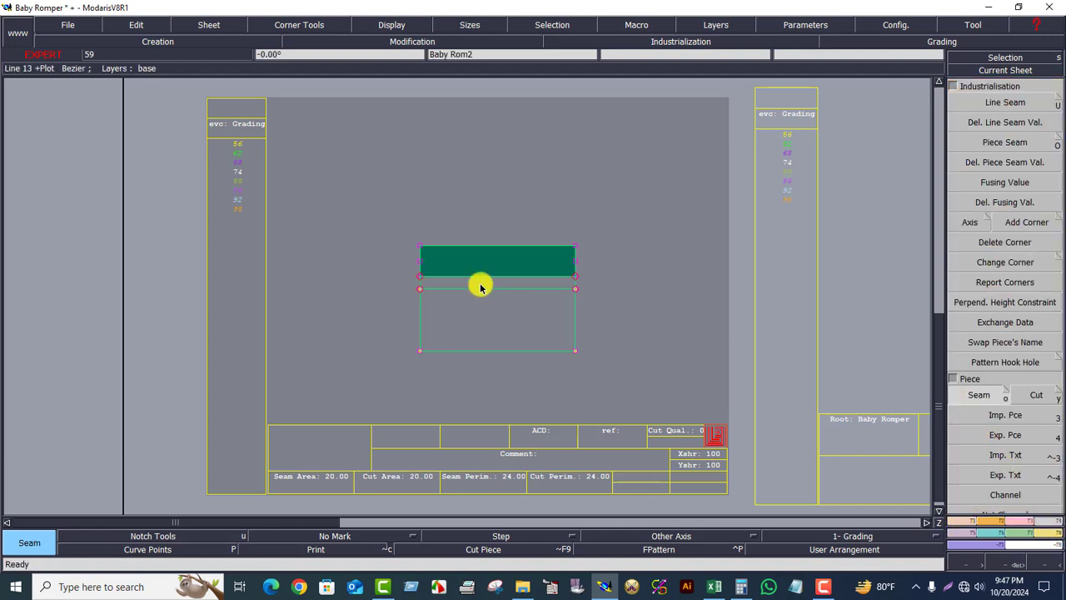
{"action": "left_click", "coordinate": [482, 286]}
{"action": "right_click", "coordinate": [513, 293]}
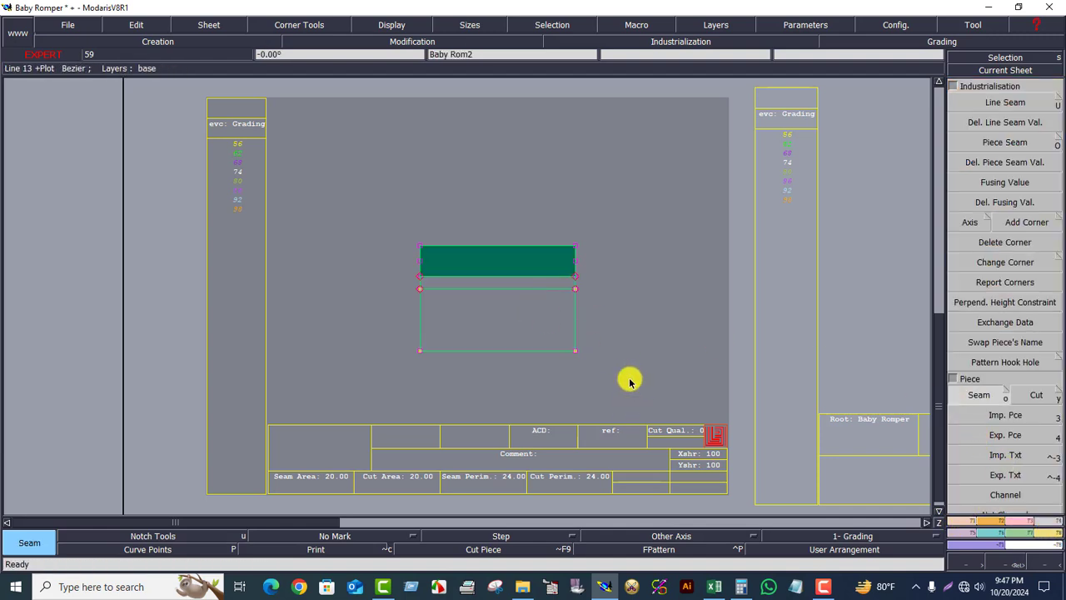
{"action": "key", "text": "8"}
{"action": "left_click", "coordinate": [220, 353]}
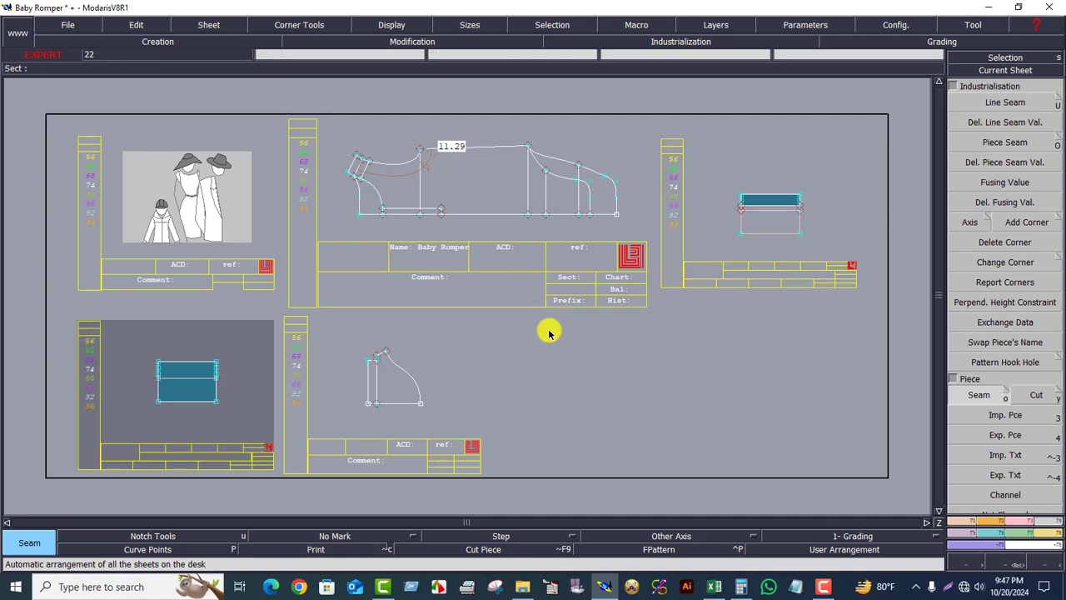
{"action": "key", "text": "Home"}
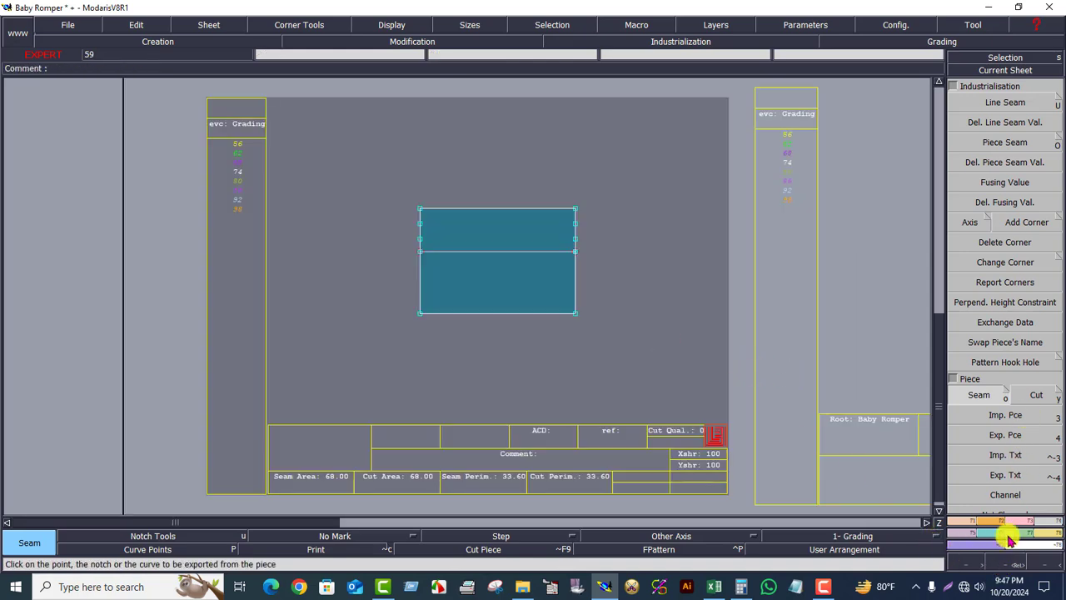
- Merge the intermediate points on the placket piece's left edge
{"action": "left_click", "coordinate": [1005, 564]}
{"action": "left_click_drag", "start_coordinate": [318, 165], "coordinate": [647, 369]}
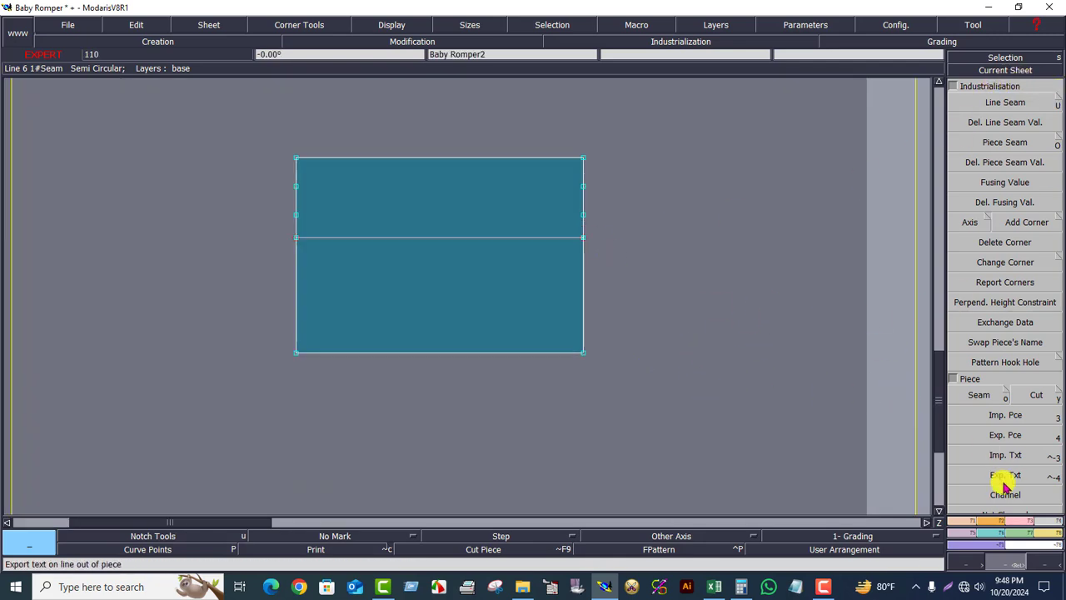
{"action": "left_click", "coordinate": [966, 525]}
{"action": "left_click", "coordinate": [1033, 522]}
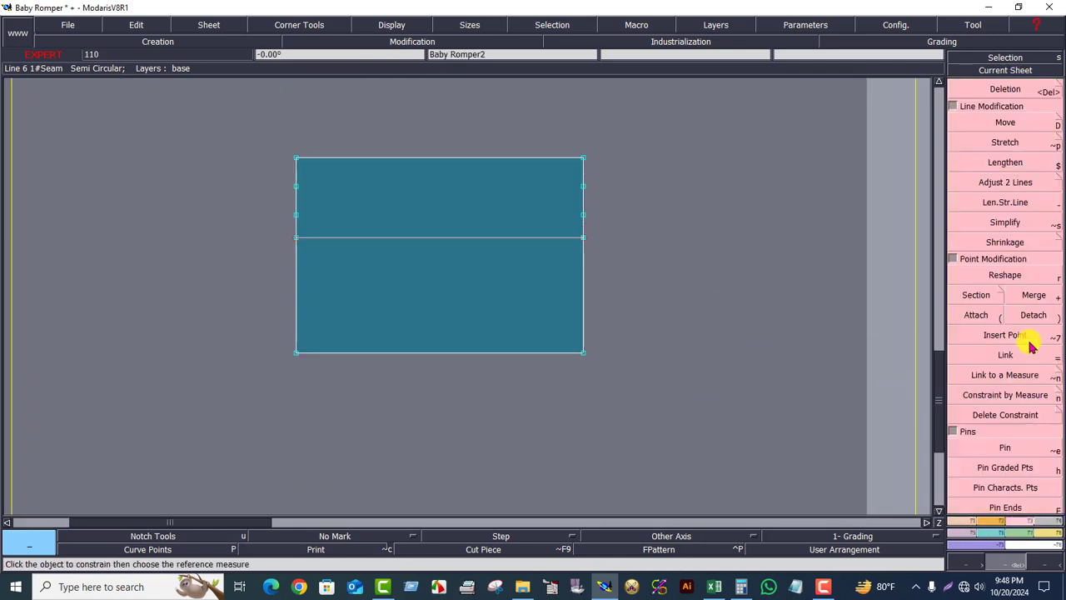
{"action": "left_click", "coordinate": [974, 295]}
{"action": "left_click", "coordinate": [1033, 296]}
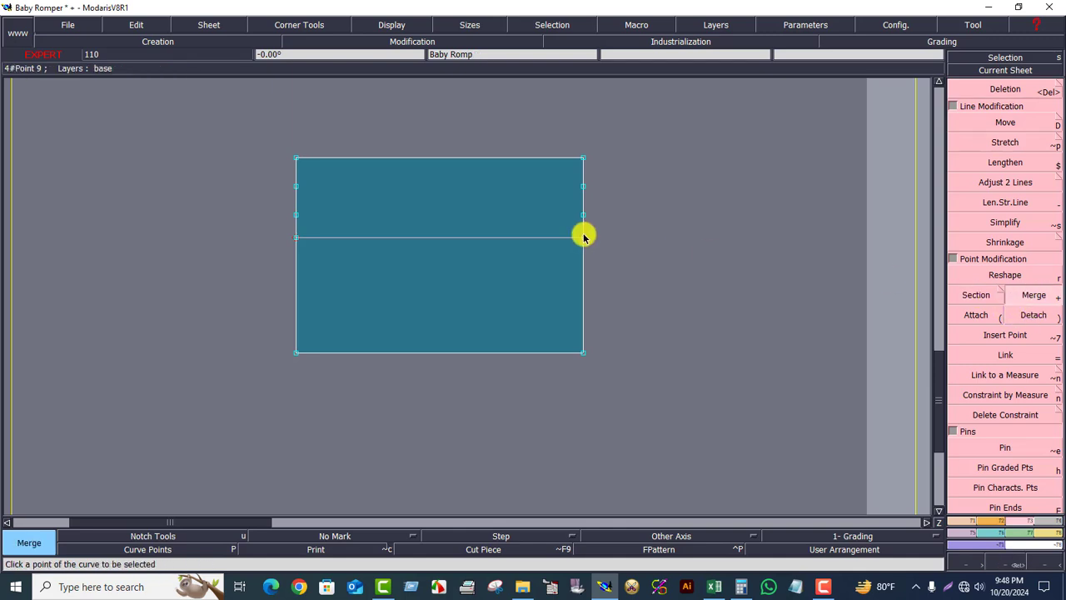
{"action": "left_click", "coordinate": [296, 215]}
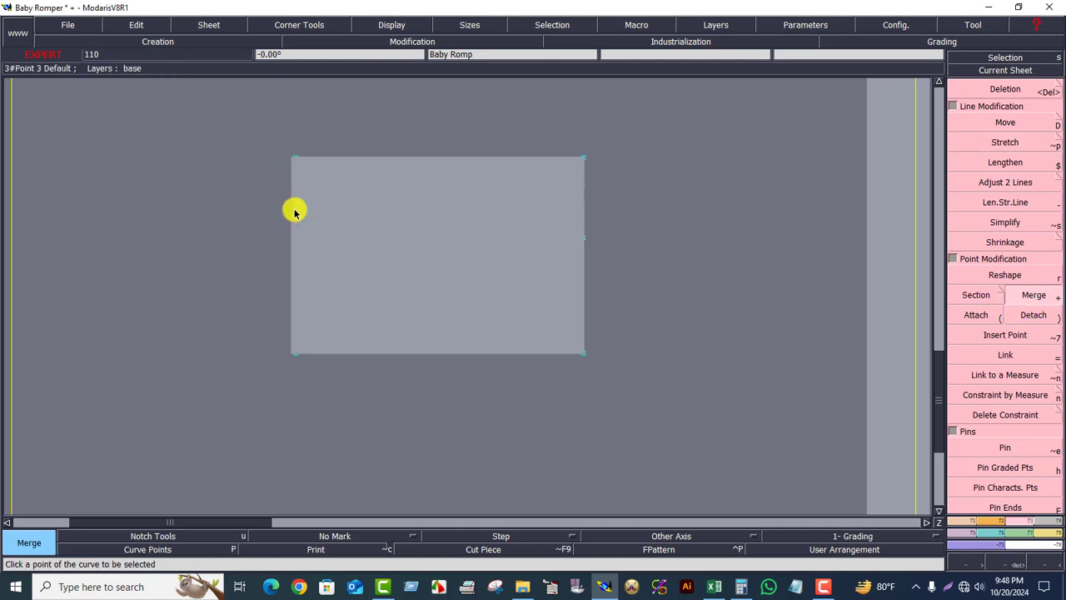
{"action": "left_click", "coordinate": [296, 188]}
- Delete the lower internal line of the piece and merge its left end point
{"action": "left_click", "coordinate": [1016, 90]}
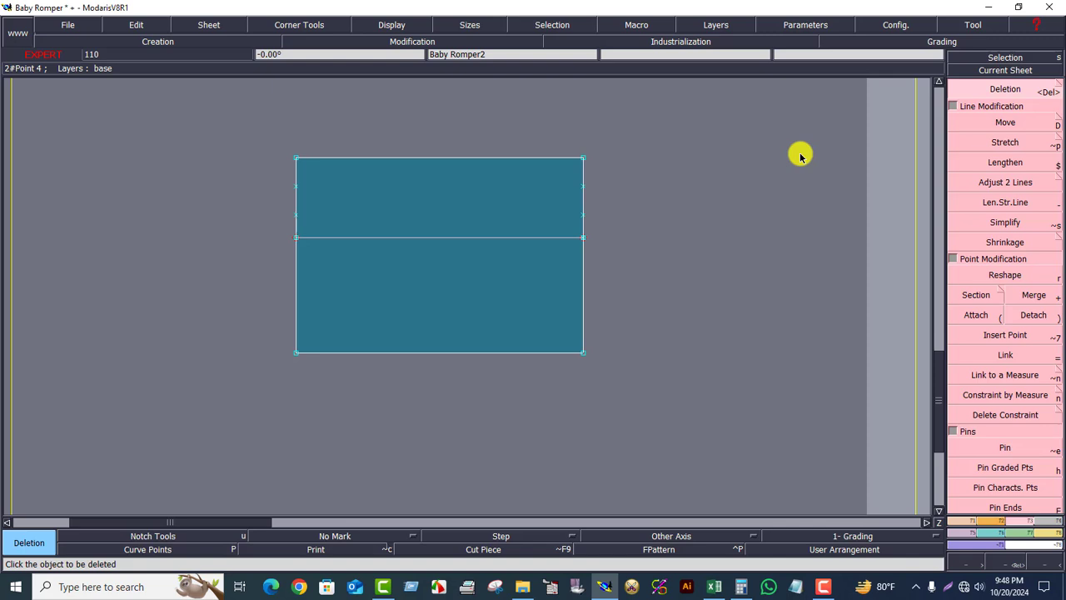
{"action": "left_click", "coordinate": [527, 239]}
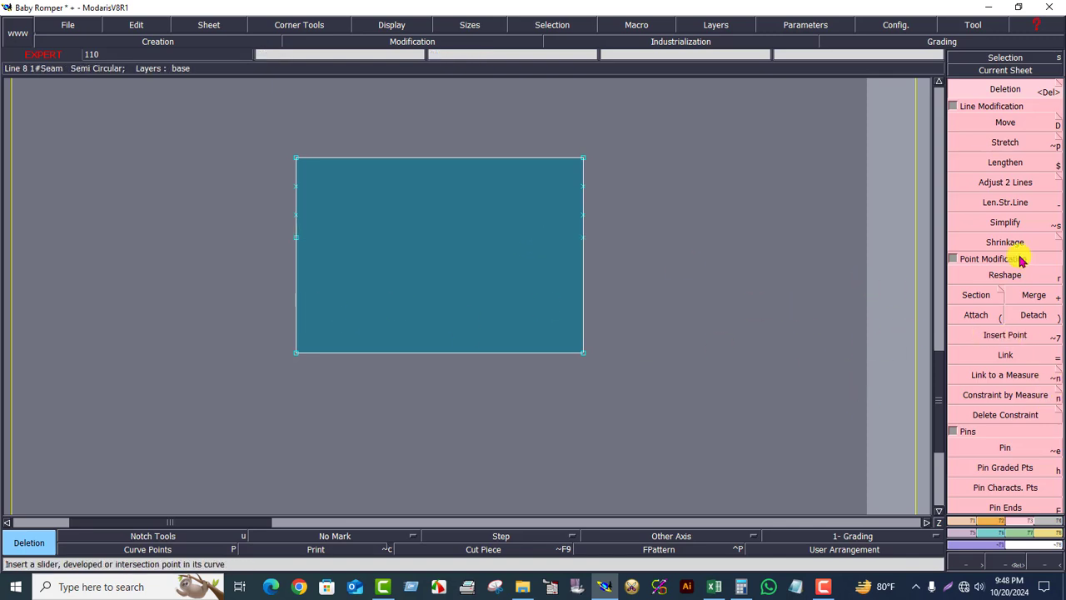
{"action": "left_click", "coordinate": [1032, 297]}
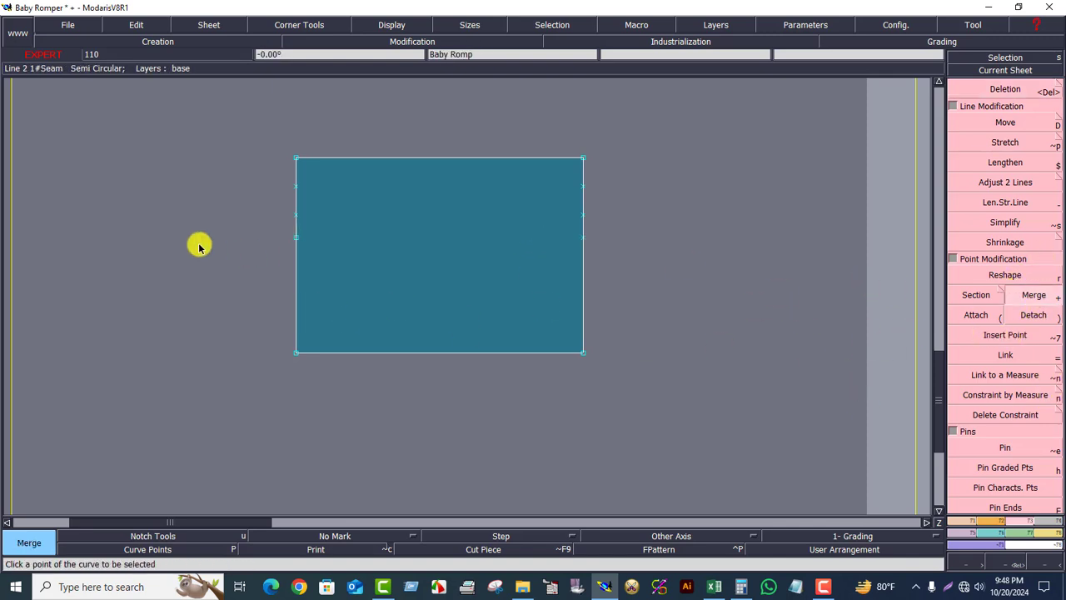
{"action": "left_click", "coordinate": [295, 238]}
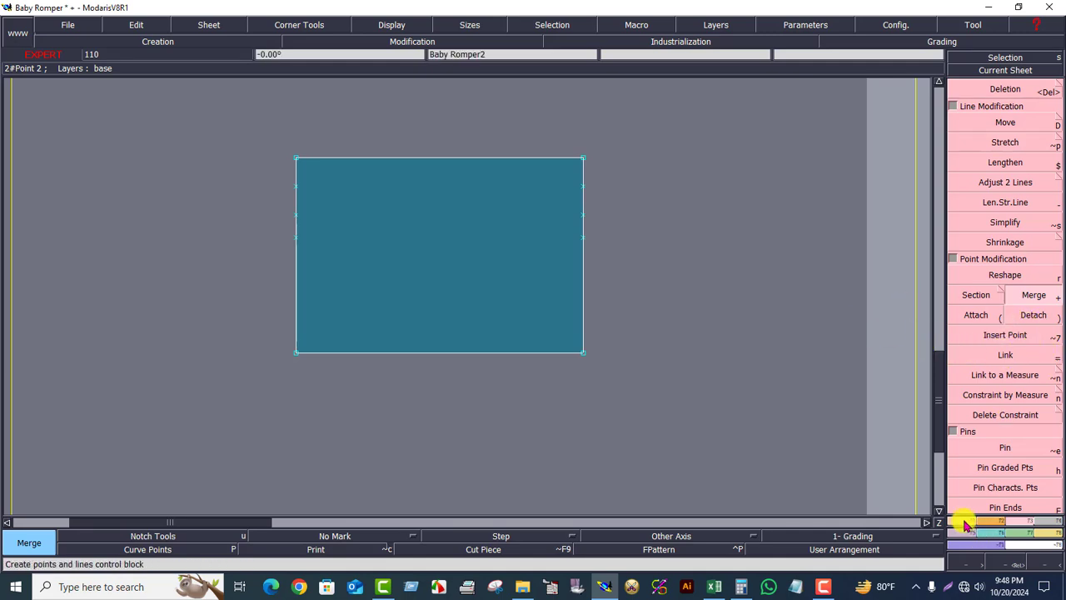
- Draw two horizontal Bezier lines across the piece joining the left and right edge points at both internal levels
{"action": "left_click", "coordinate": [963, 523]}
{"action": "left_click", "coordinate": [1004, 375]}
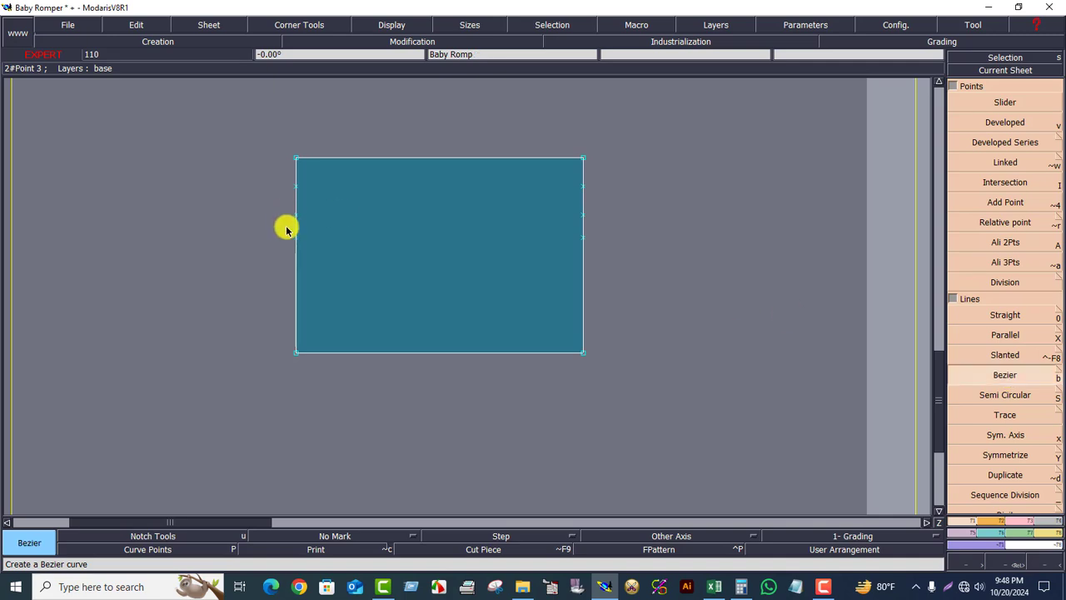
{"action": "left_click", "coordinate": [296, 237]}
{"action": "left_click", "coordinate": [582, 238]}
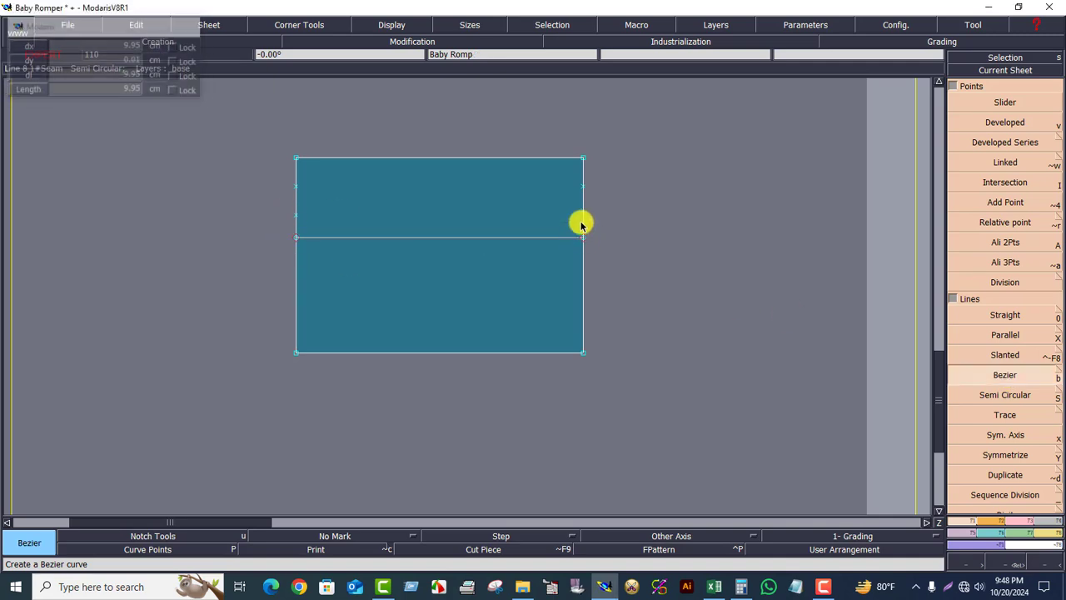
{"action": "left_click", "coordinate": [582, 215]}
{"action": "left_click", "coordinate": [295, 215]}
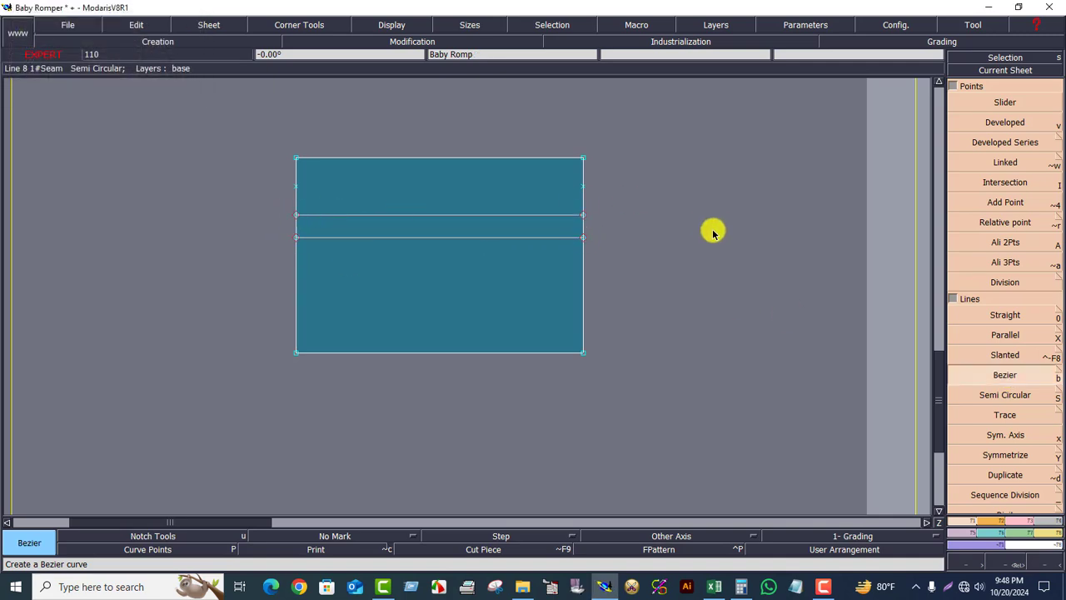
- Delete the extra point on the upper part of the piece's left edge
{"action": "left_click", "coordinate": [1017, 520]}
{"action": "left_click", "coordinate": [1002, 87]}
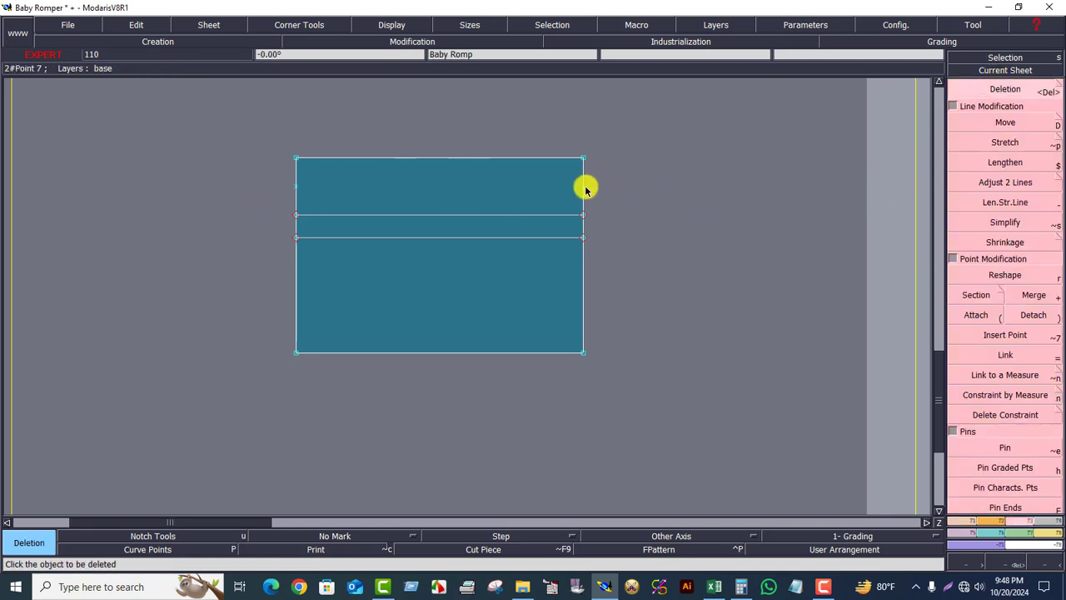
{"action": "left_click", "coordinate": [297, 185]}
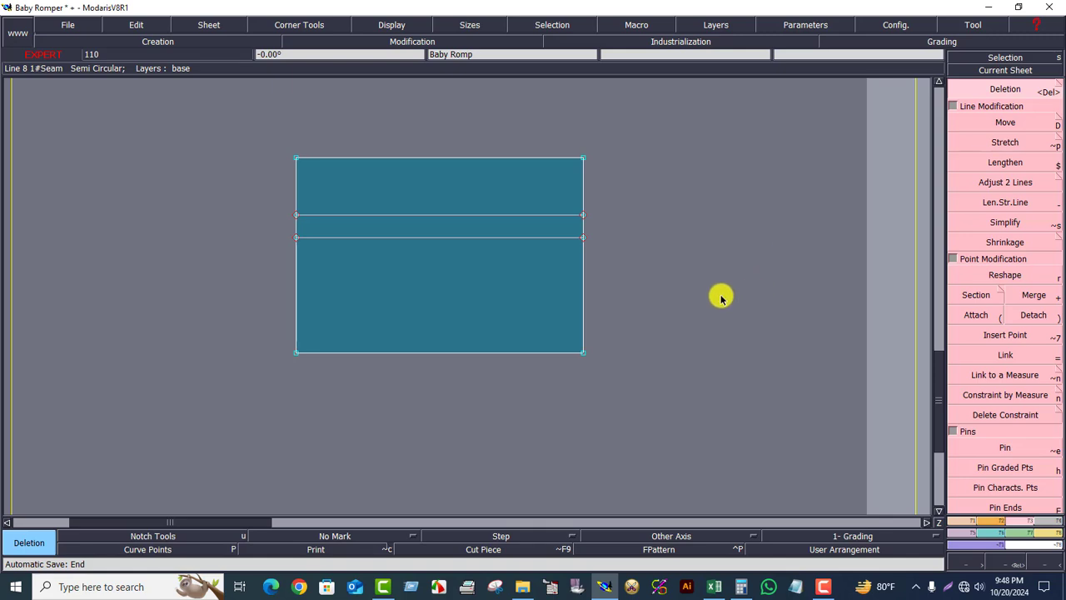
- Check the placket width measurement in the Excel spec sheet
{"action": "key", "text": "j"}
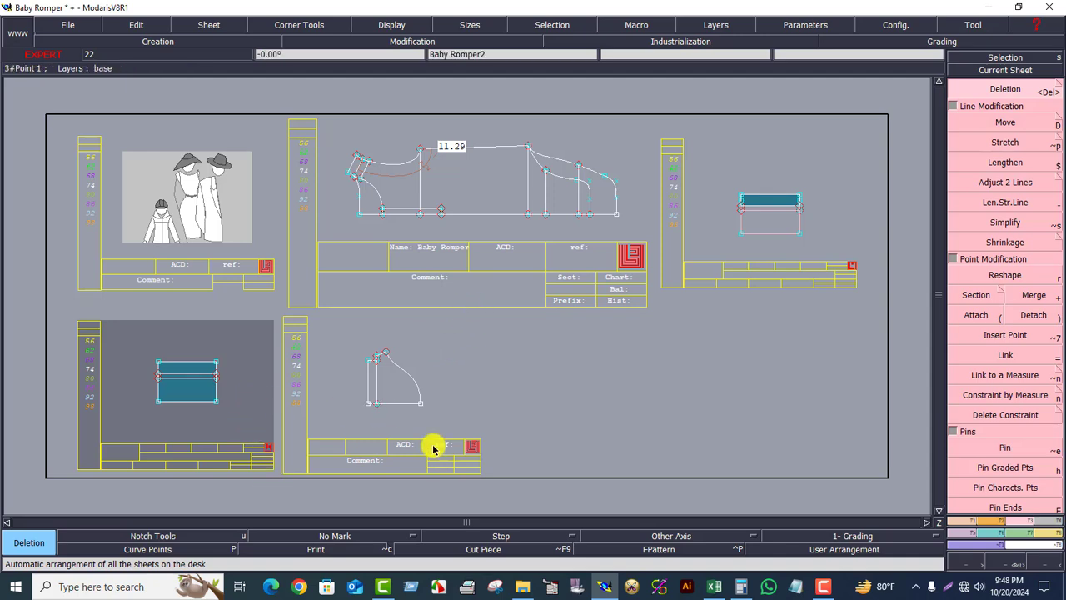
{"action": "left_click", "coordinate": [714, 587]}
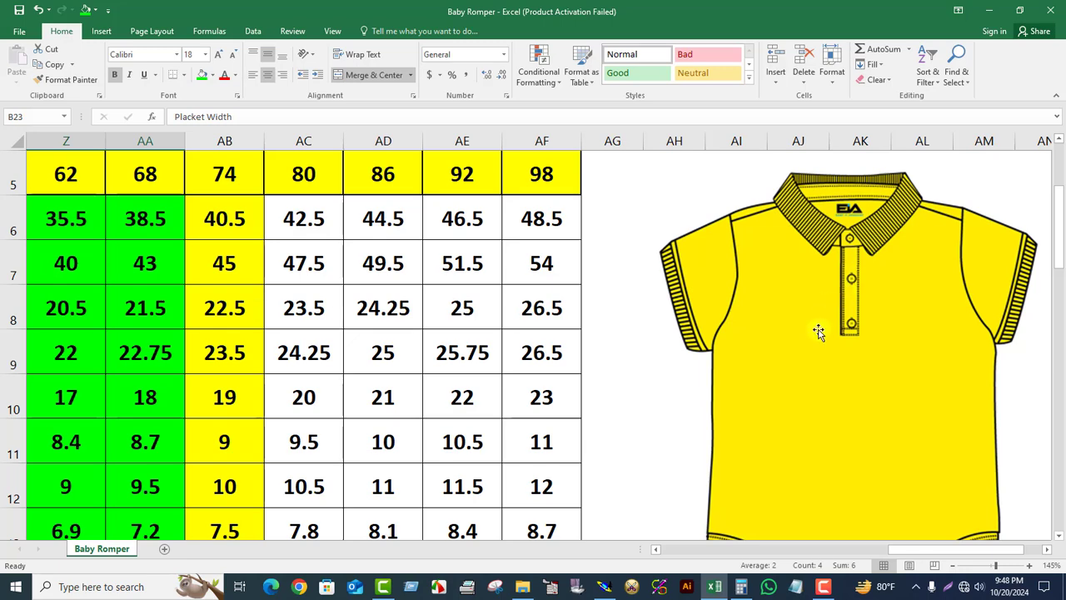
{"action": "left_click", "coordinate": [603, 587]}
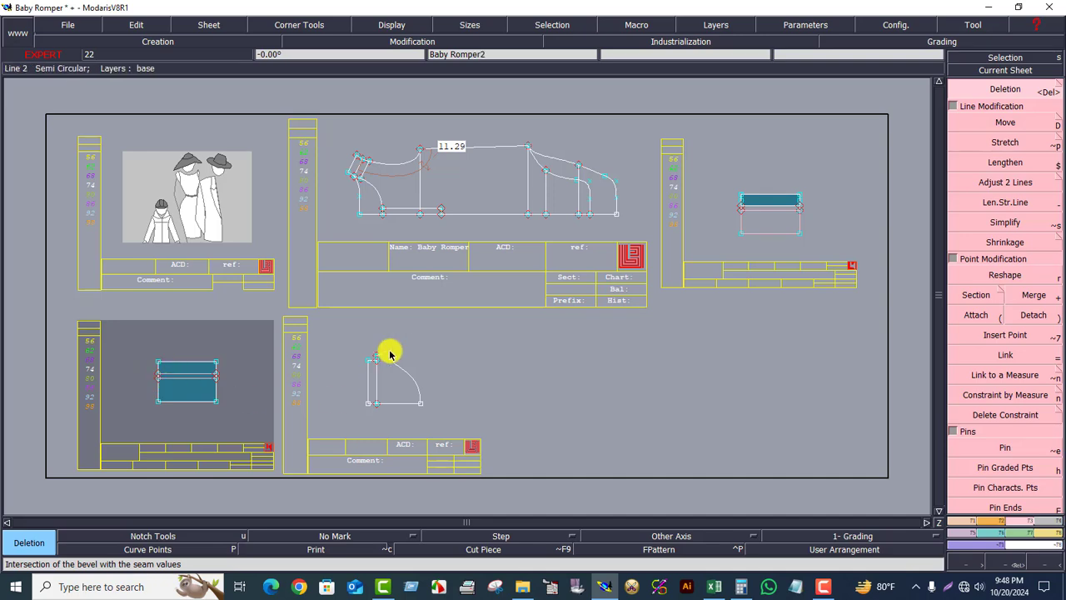
- Add a 1 cm seam allowance to all lines of the placket piece
{"action": "left_click", "coordinate": [993, 70]}
{"action": "left_click", "coordinate": [231, 367]}
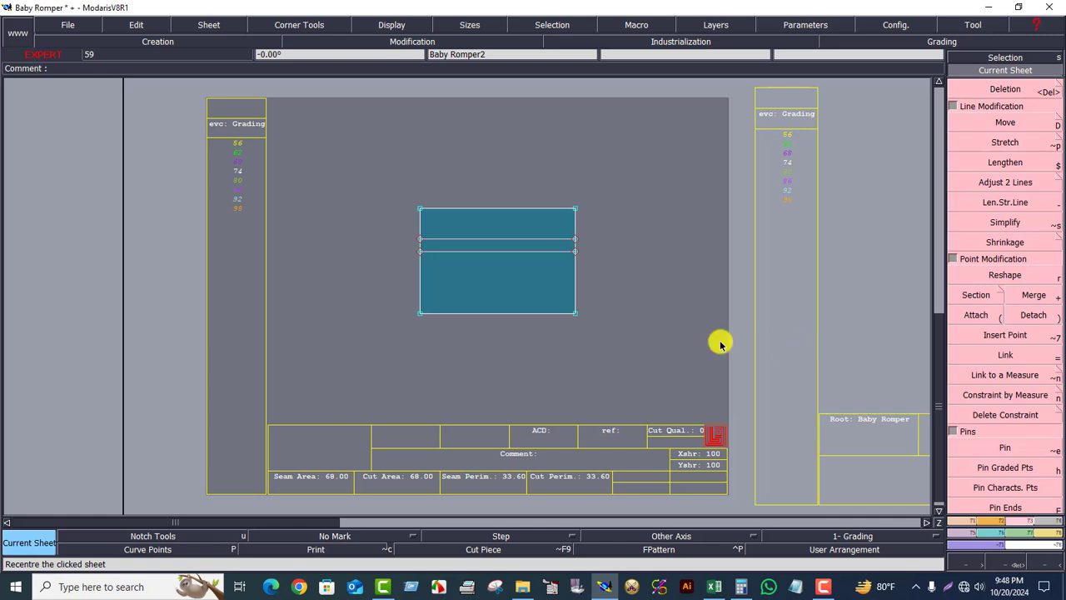
{"action": "left_click", "coordinate": [970, 542]}
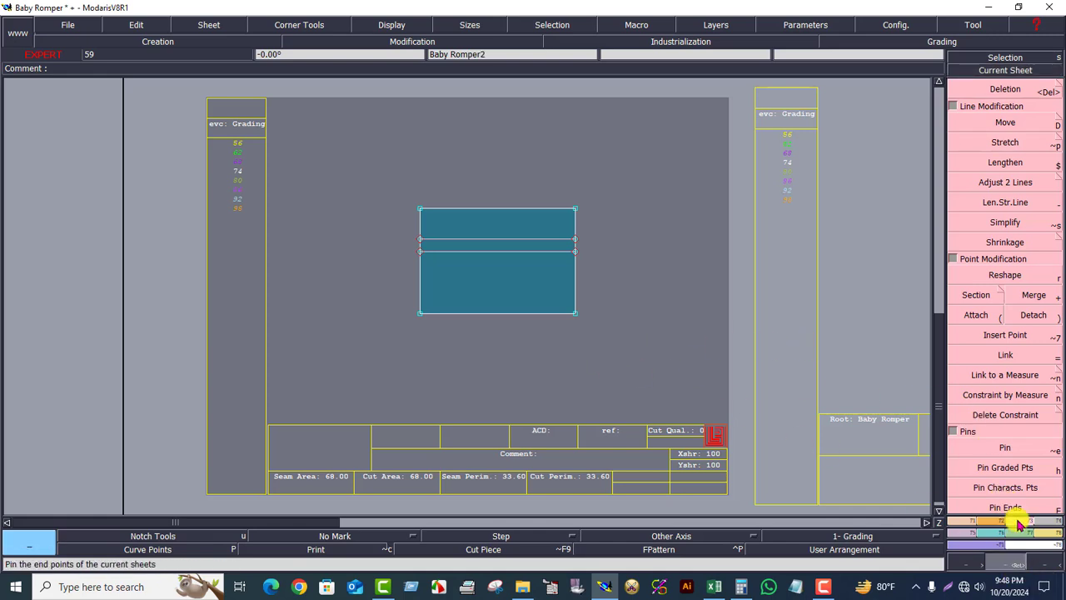
{"action": "left_click", "coordinate": [1056, 515]}
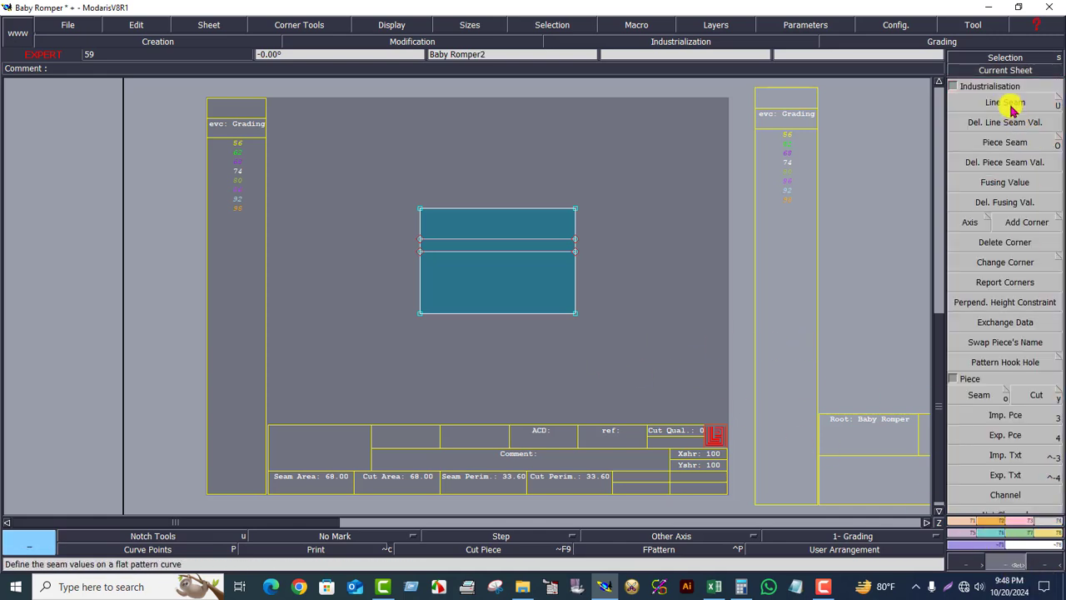
{"action": "left_click", "coordinate": [1009, 104]}
{"action": "left_click_drag", "start_coordinate": [256, 182], "coordinate": [609, 358]}
{"action": "left_click", "coordinate": [542, 315]}
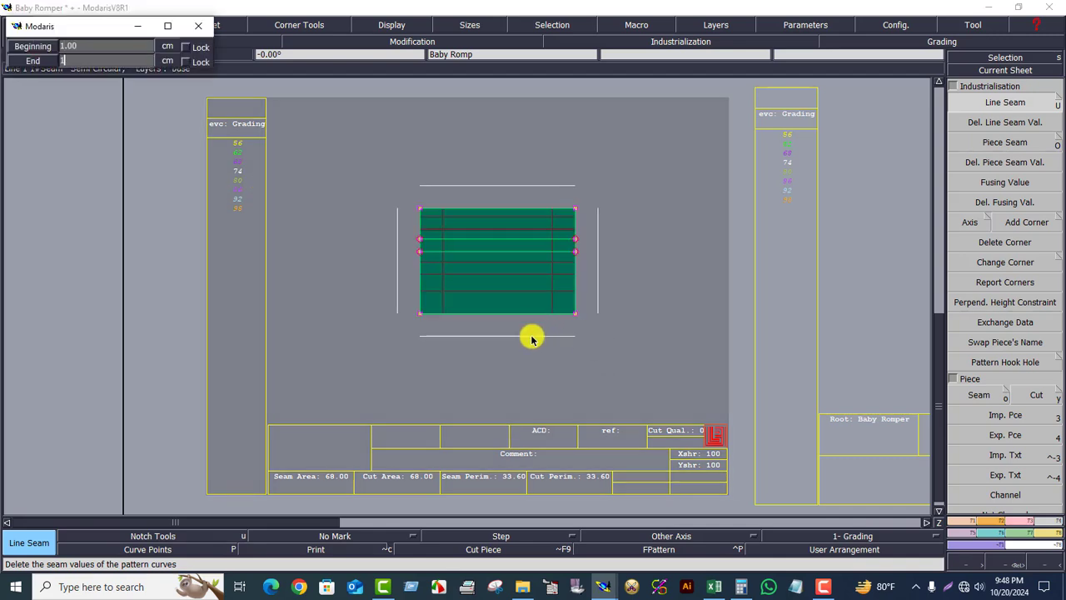
{"action": "type", "text": "1"}
{"action": "key", "text": "Return"}
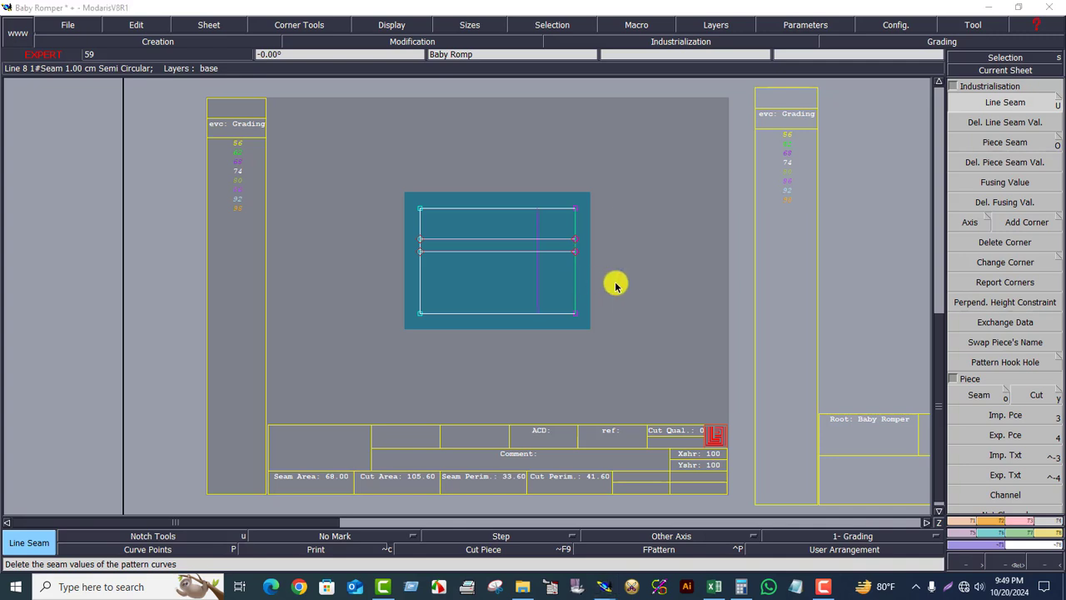
- Set a 3 cm seam allowance on the piece's right edge
{"action": "left_click", "coordinate": [616, 286]}
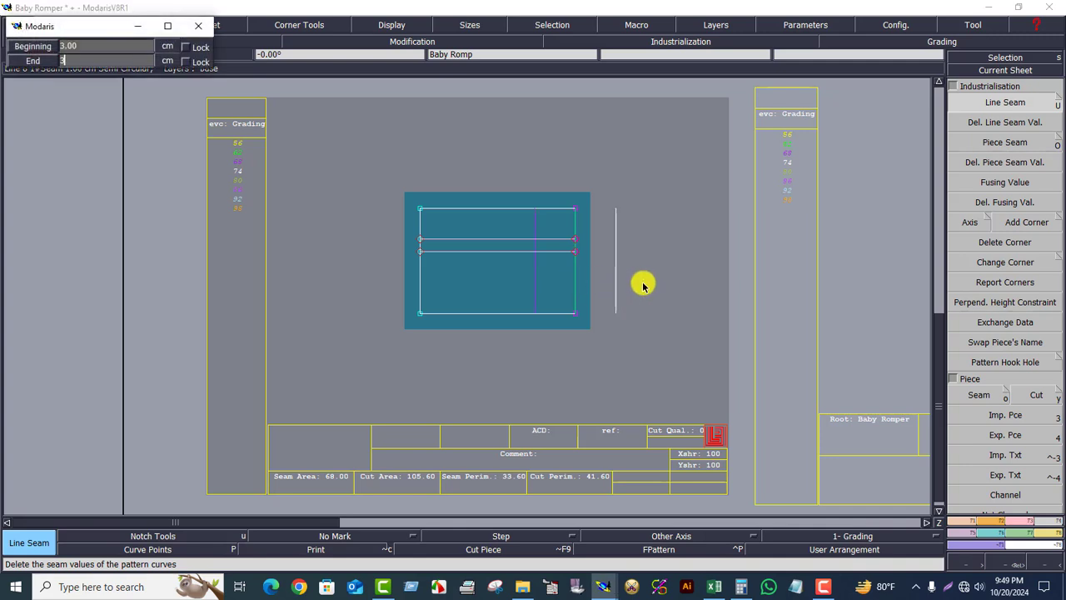
{"action": "key", "text": "Return"}
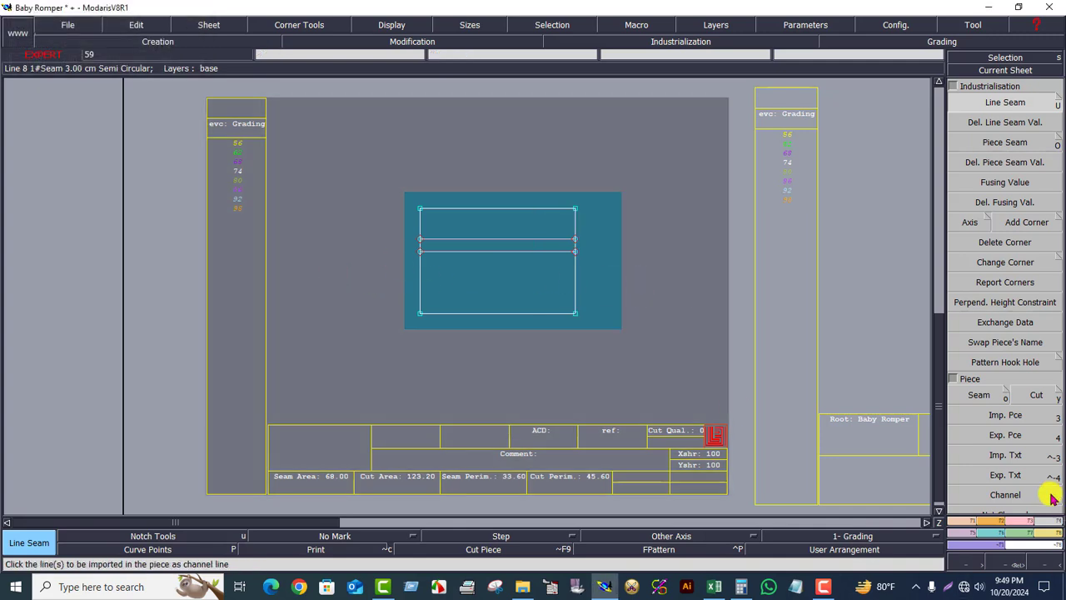
- Try drawing a Bezier line across the placket's middle band, from the upper line's ends down to the lower line's left end, then undo it
{"action": "left_click", "coordinate": [1018, 564]}
{"action": "left_click_drag", "start_coordinate": [359, 166], "coordinate": [741, 369]}
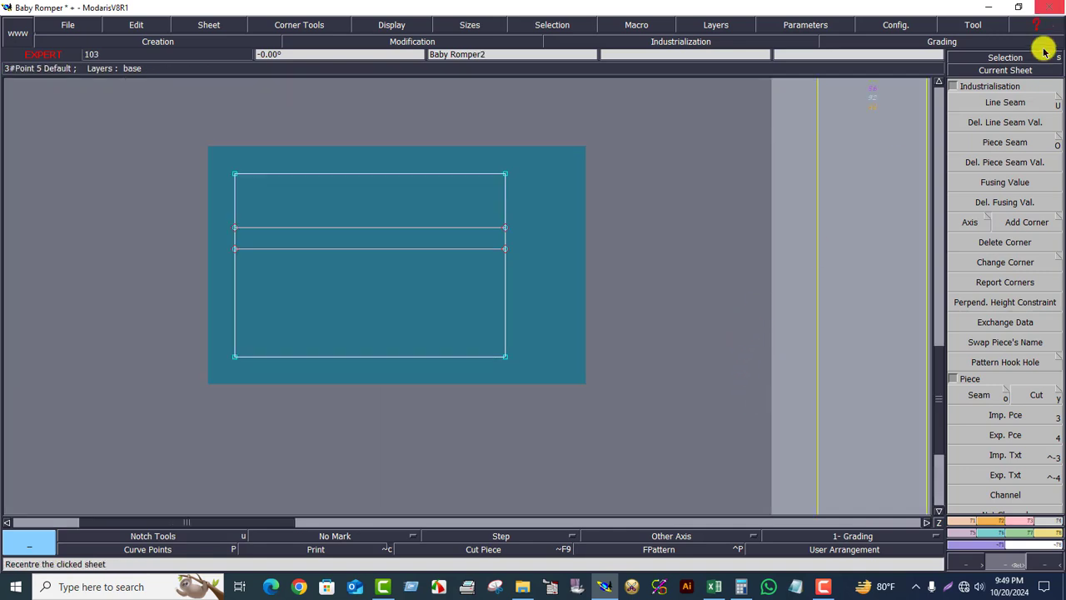
{"action": "left_click", "coordinate": [1005, 70]}
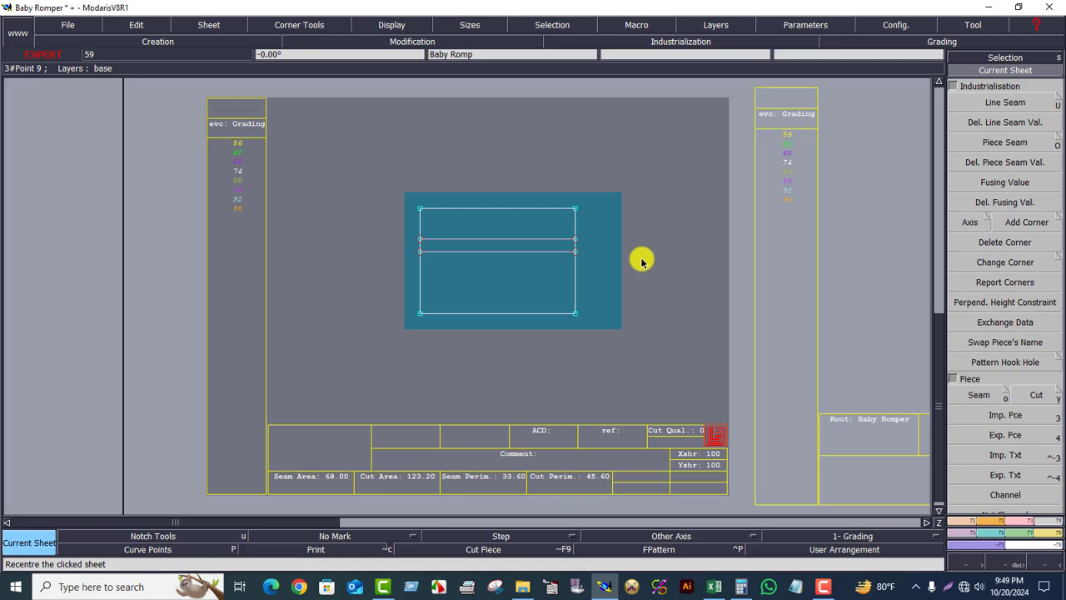
{"action": "left_click", "coordinate": [1019, 563]}
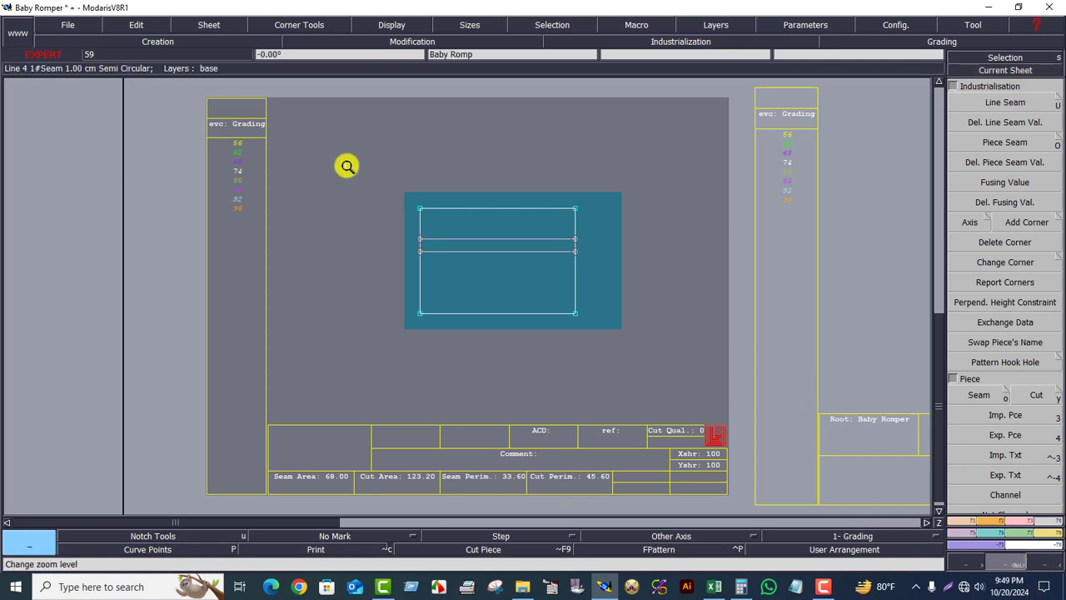
{"action": "left_click_drag", "start_coordinate": [346, 166], "coordinate": [677, 356]}
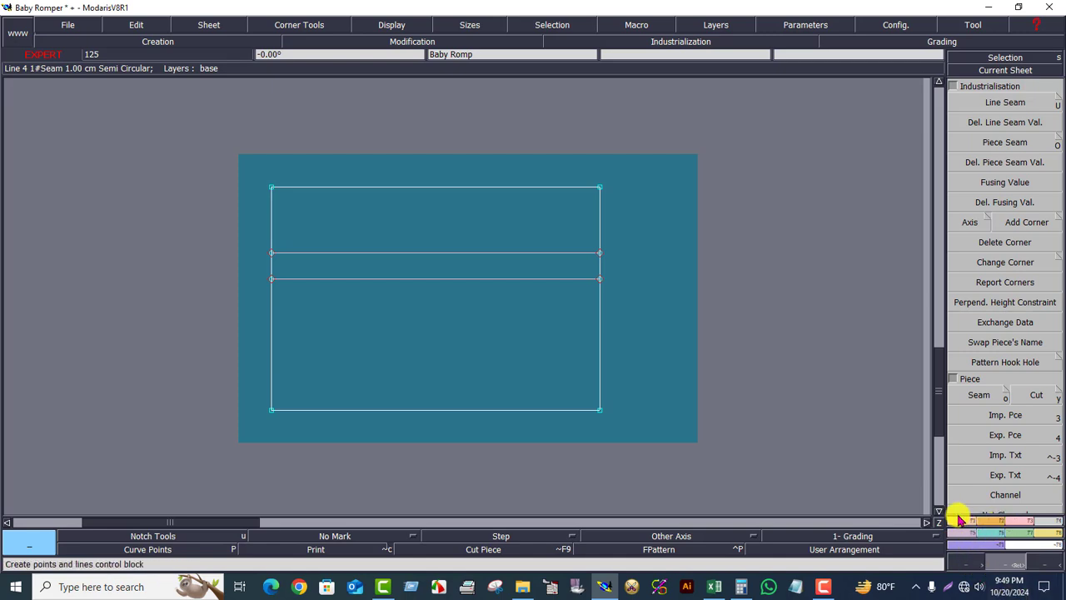
{"action": "left_click", "coordinate": [962, 523]}
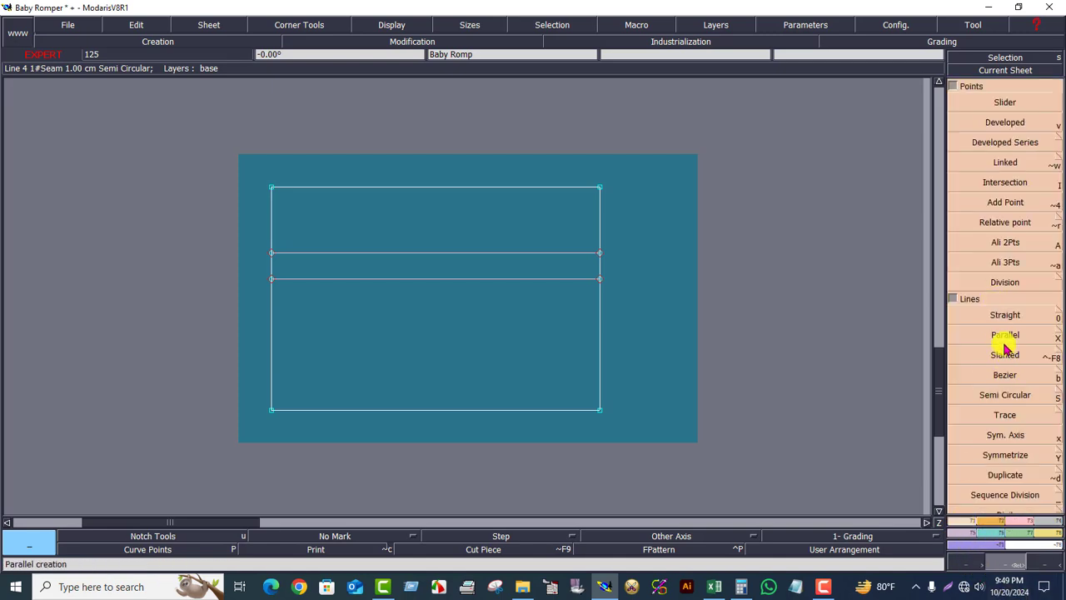
{"action": "left_click", "coordinate": [1005, 375]}
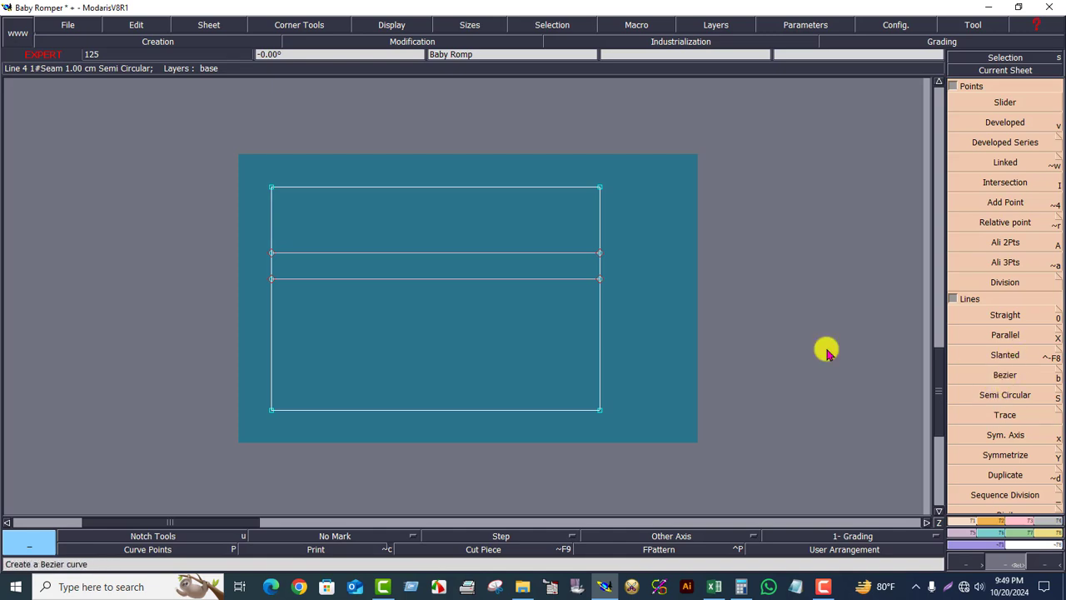
{"action": "left_click", "coordinate": [284, 260]}
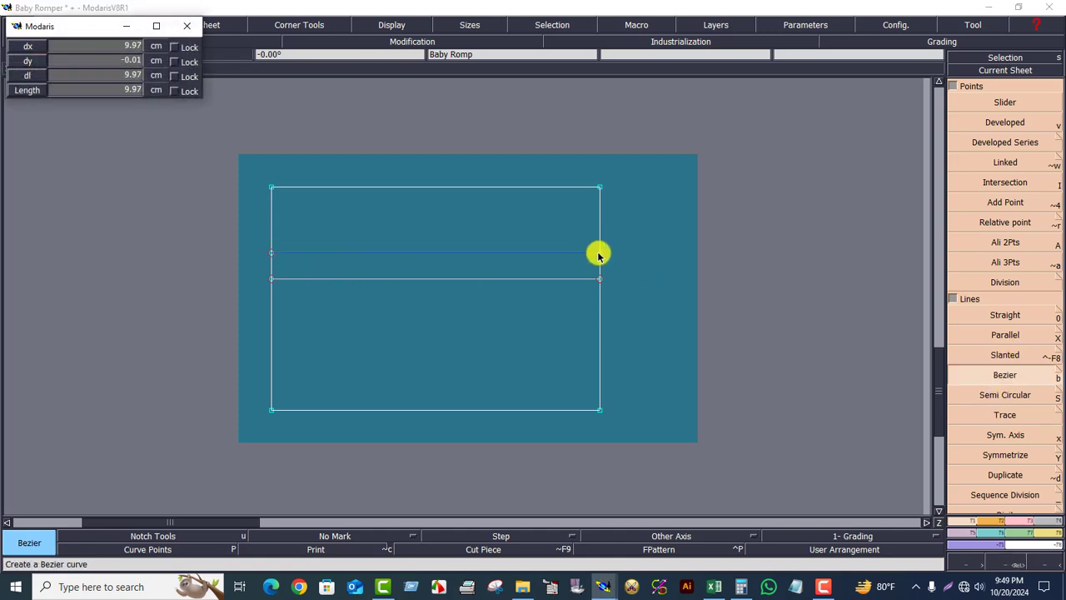
{"action": "left_click", "coordinate": [598, 253]}
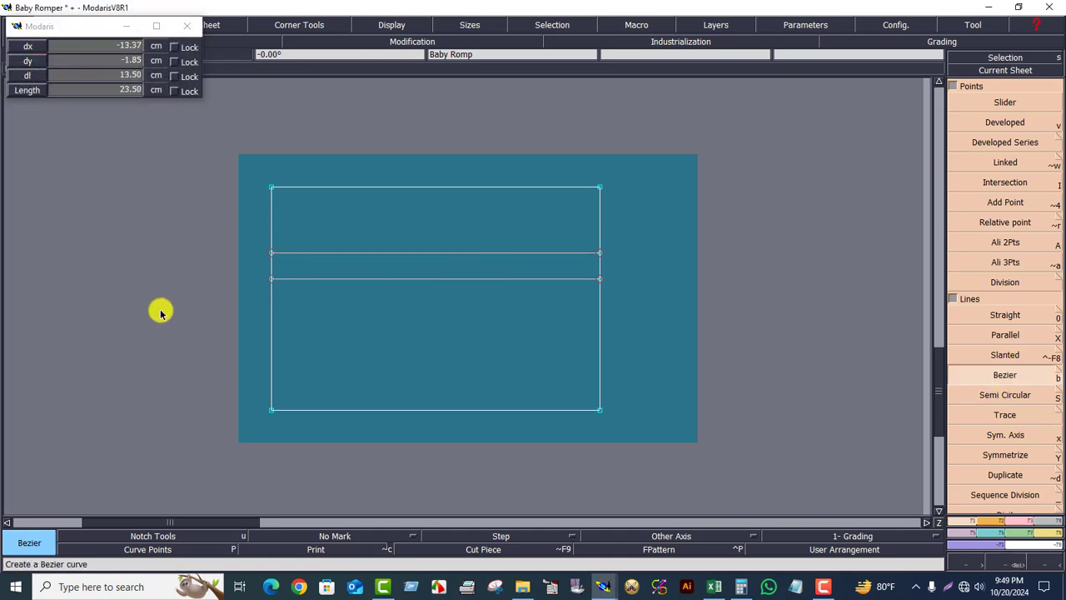
{"action": "left_click", "coordinate": [272, 278]}
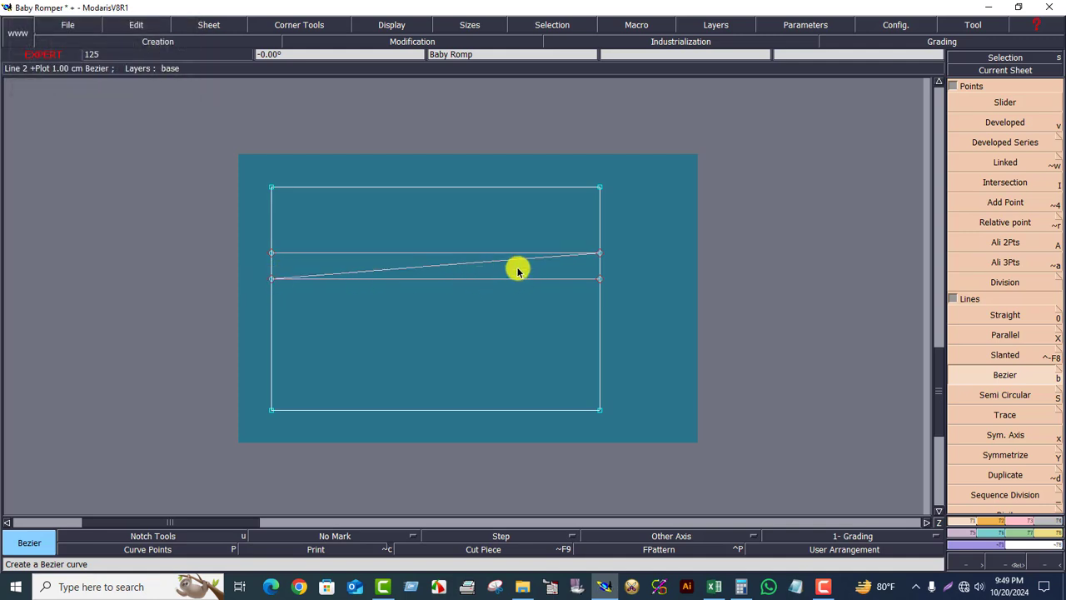
{"action": "key", "text": "ctrl+z"}
- Try another Bezier line from the band's upper left corner to a point below its right end and back to the lower left corner, then undo it
{"action": "left_click", "coordinate": [272, 253]}
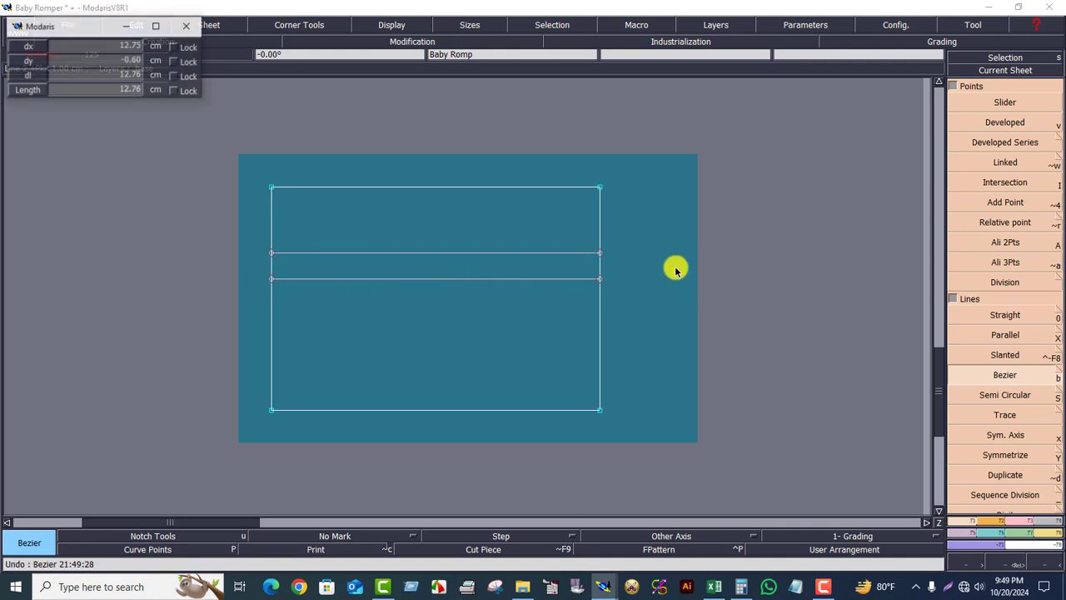
{"action": "left_click", "coordinate": [599, 258]}
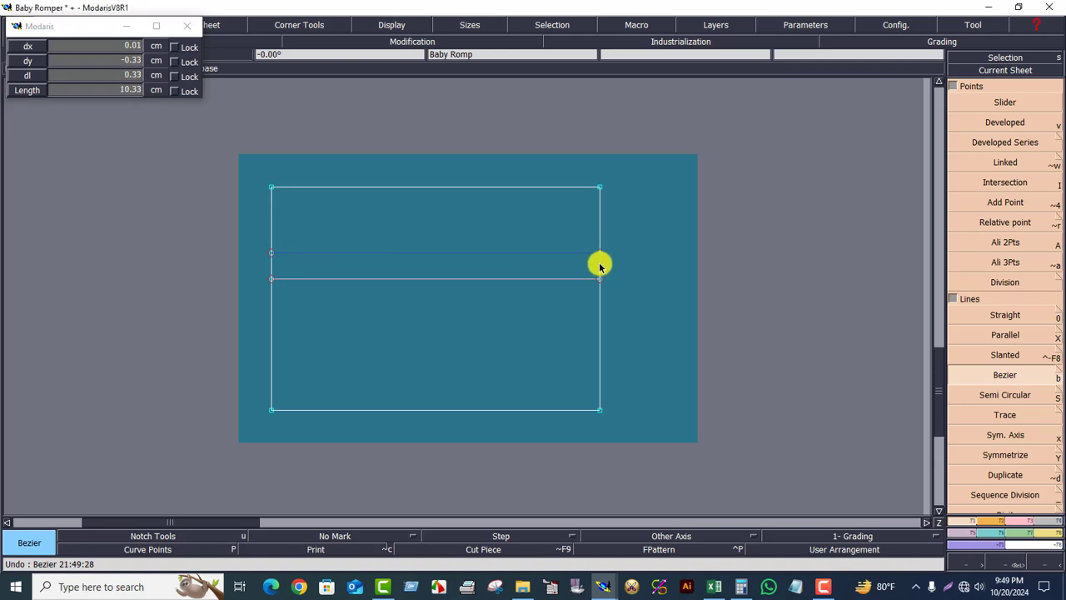
{"action": "left_click", "coordinate": [599, 264]}
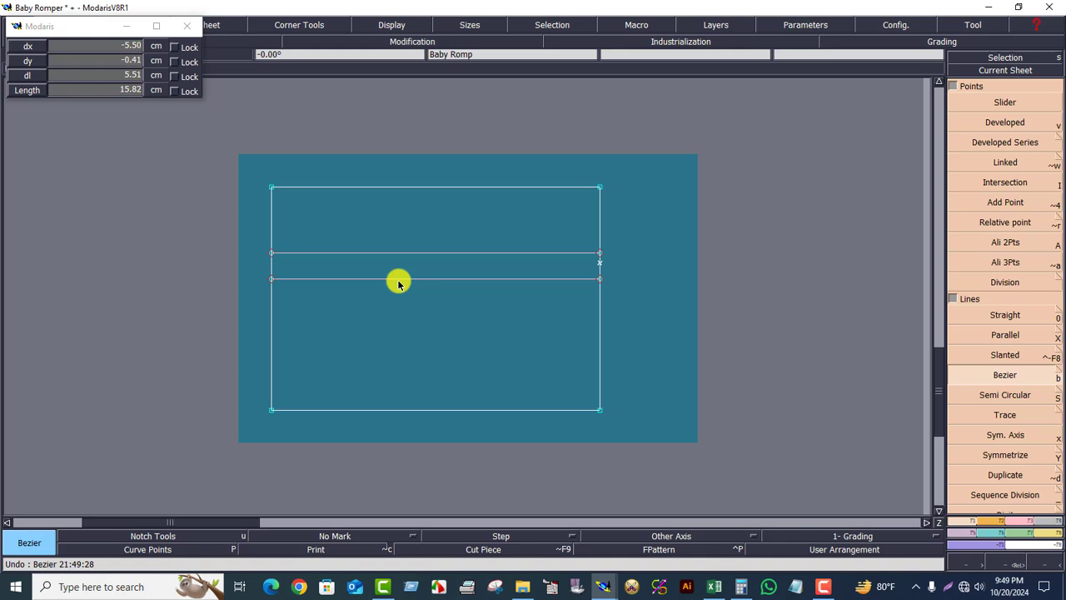
{"action": "left_click", "coordinate": [271, 278]}
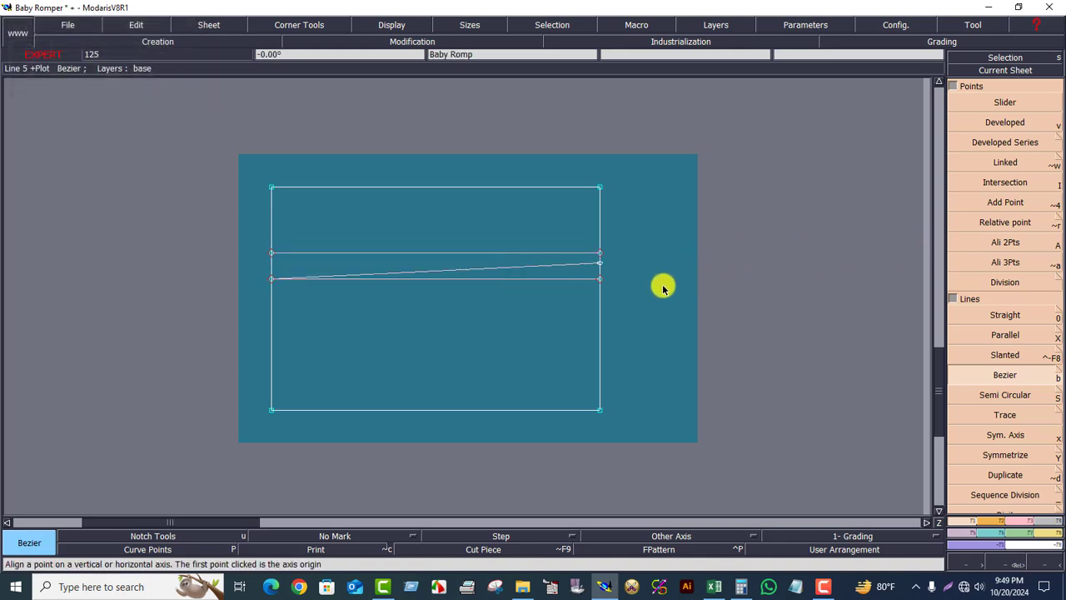
{"action": "key", "text": "ctrl+z"}
- Delete the old narrow placket sheet from the desk and rearrange the remaining sheets
{"action": "key", "text": "j"}
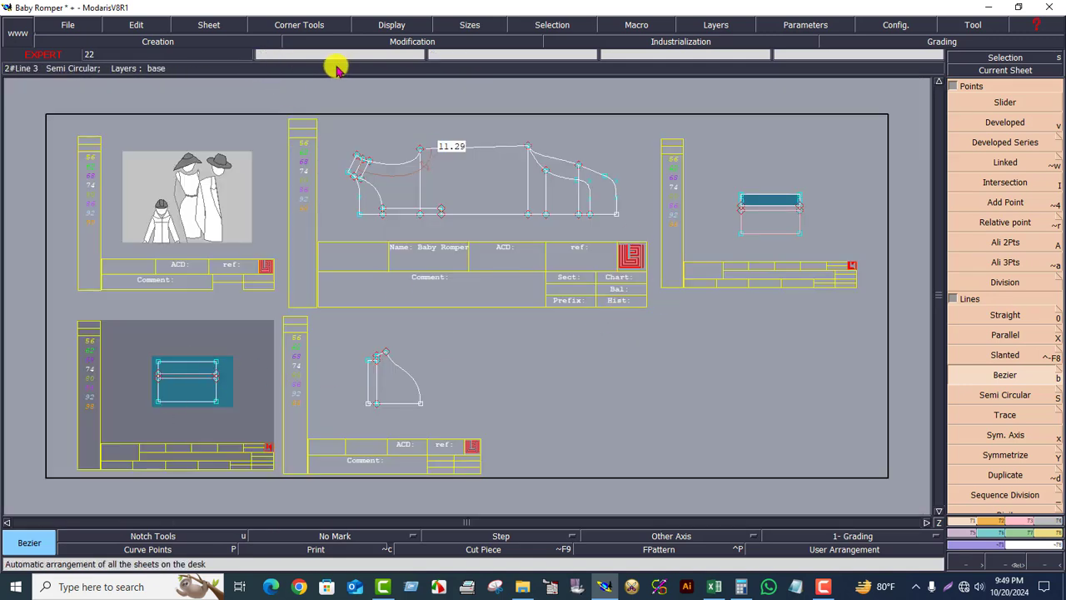
{"action": "left_click", "coordinate": [215, 32]}
{"action": "left_click", "coordinate": [208, 69]}
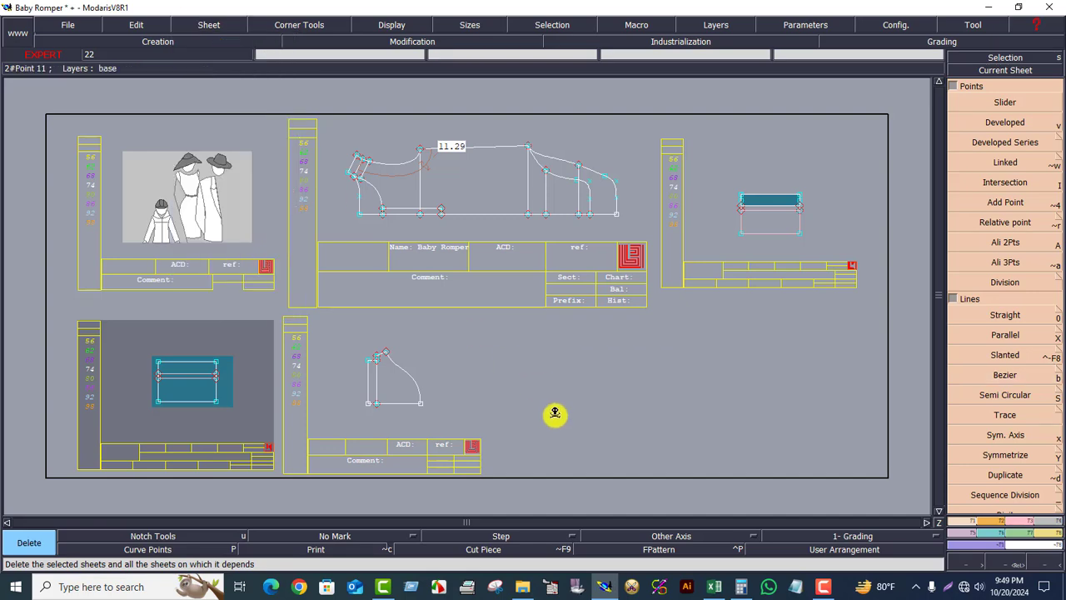
{"action": "left_click", "coordinate": [730, 244]}
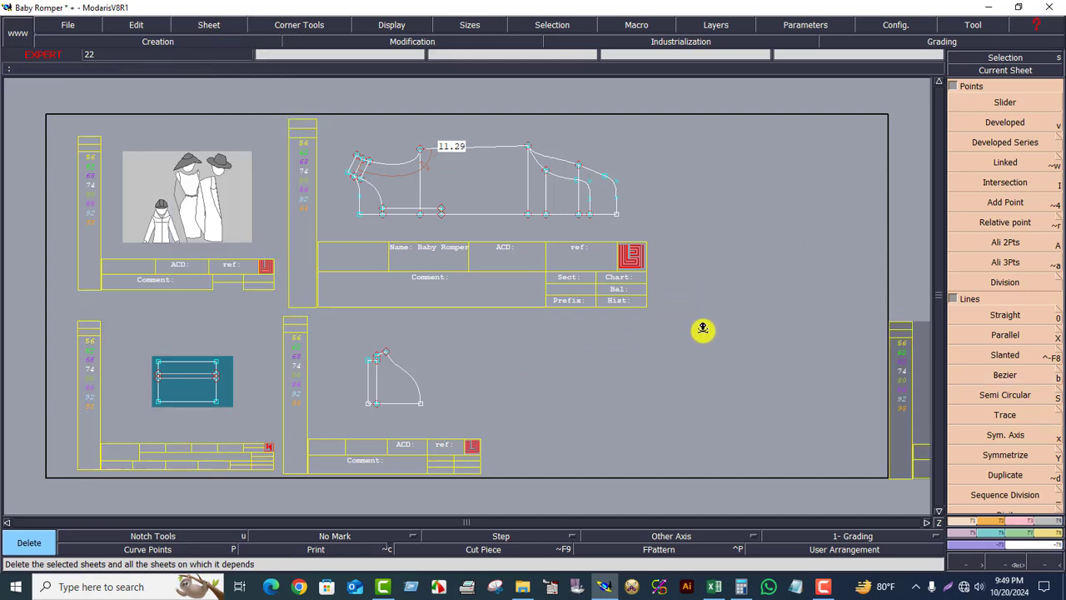
{"action": "key", "text": "j"}
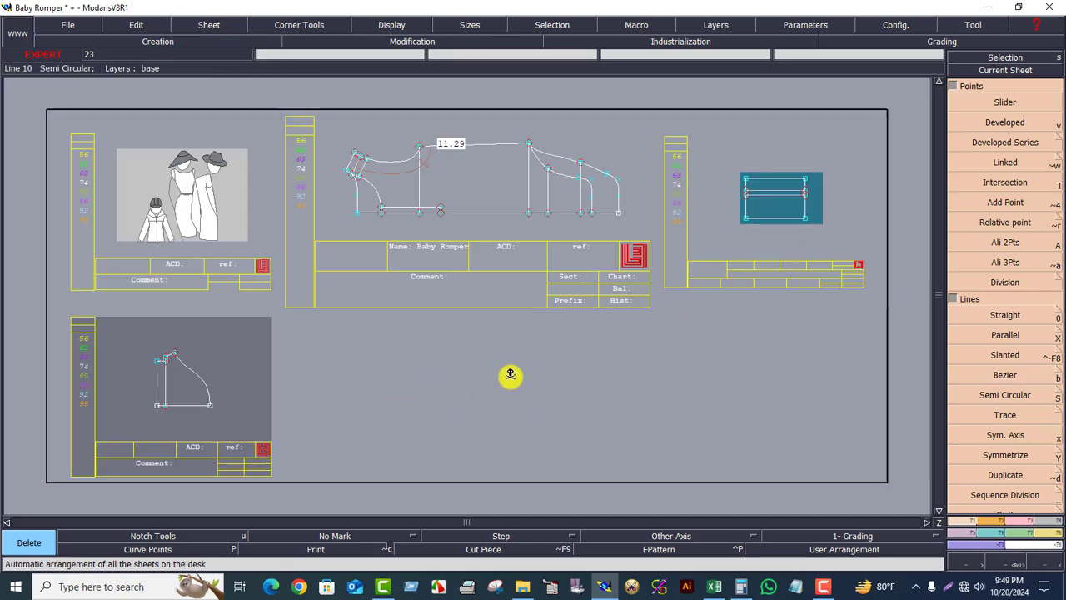
- Bring the front romper pattern sheet into full view for inspection
{"action": "key", "text": "s"}
{"action": "key", "text": "j"}
{"action": "left_click", "coordinate": [505, 185]}
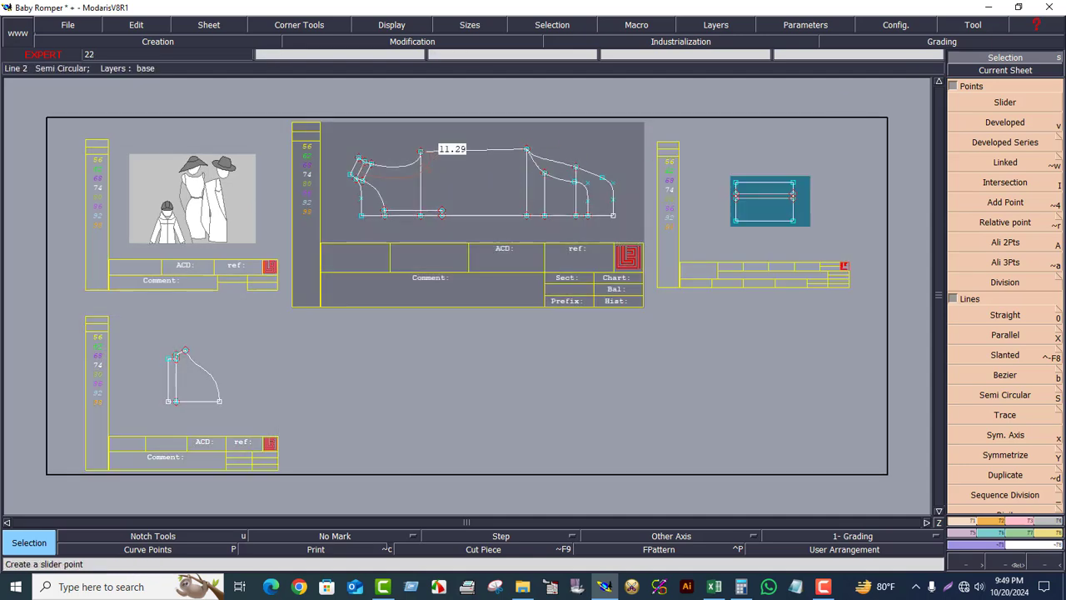
{"action": "left_click", "coordinate": [1005, 70]}
{"action": "left_click", "coordinate": [446, 188]}
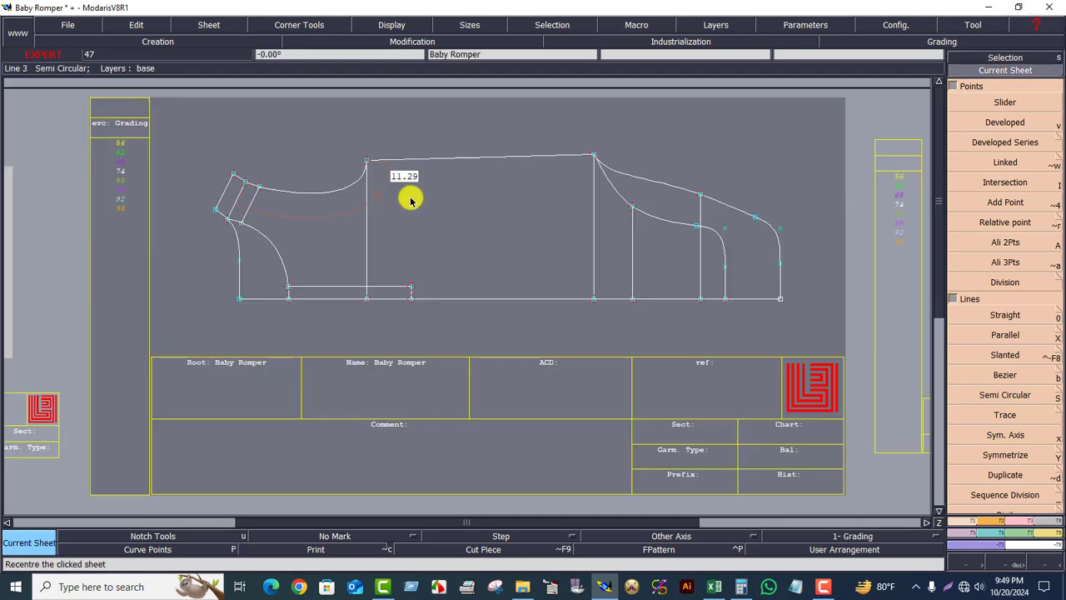